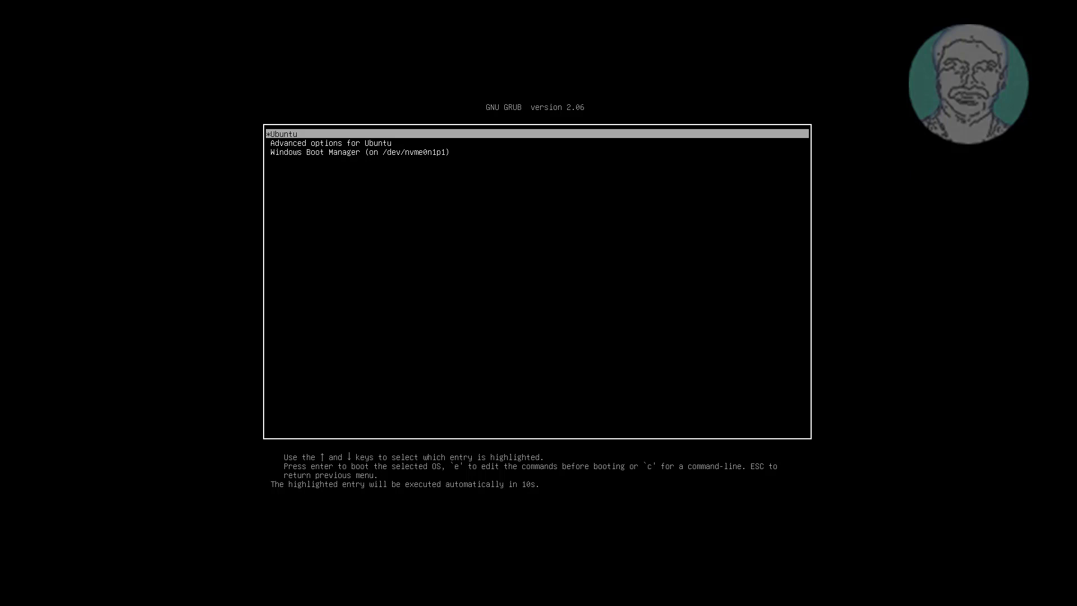
- Boot Windows Boot Manager from the GNU GRUB menu instead of Ubuntu
key("Down")
key("Down")
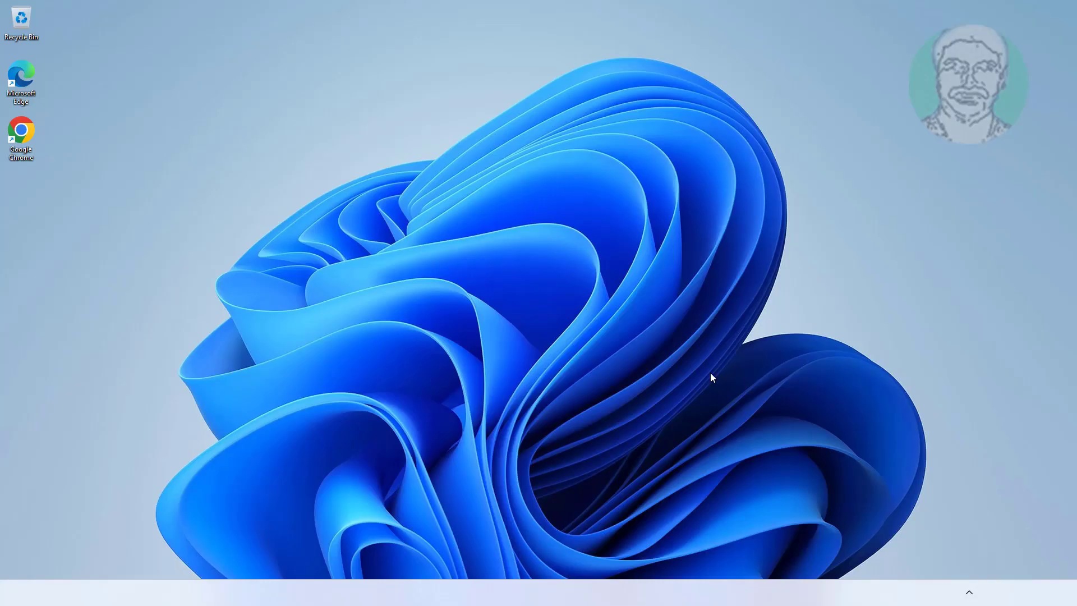
- Search for cmd and launch Command Prompt as administrator, approving the UAC prompt
left_click(489, 592)
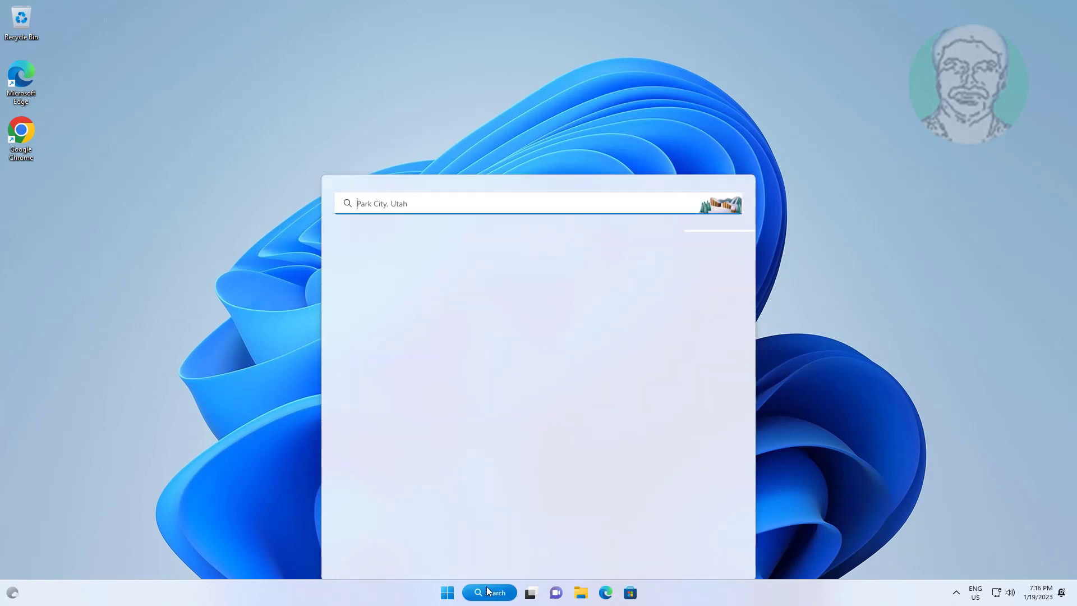
type("c")
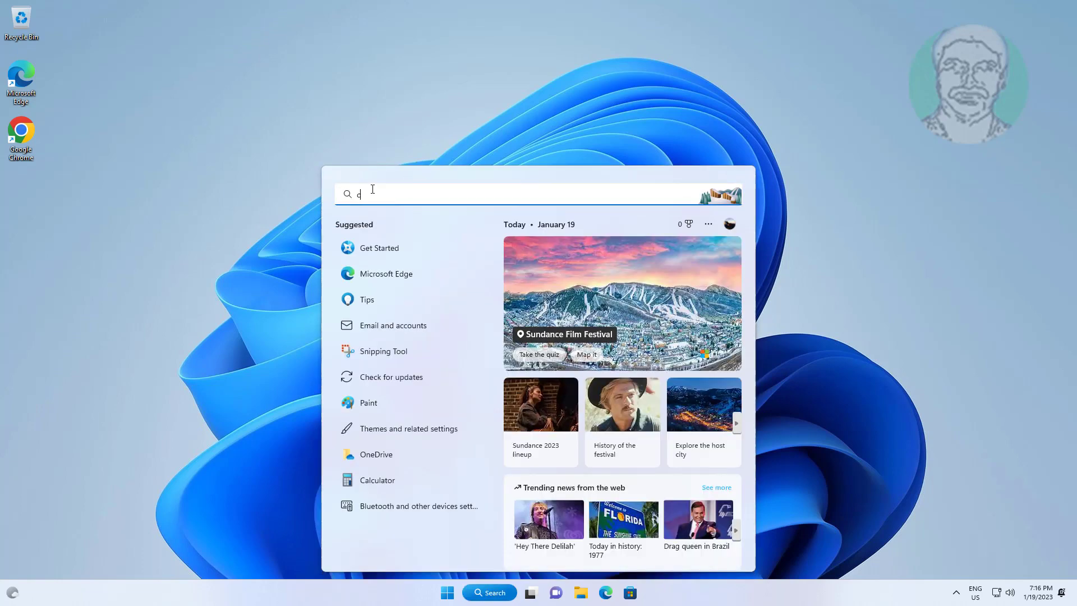
type("md")
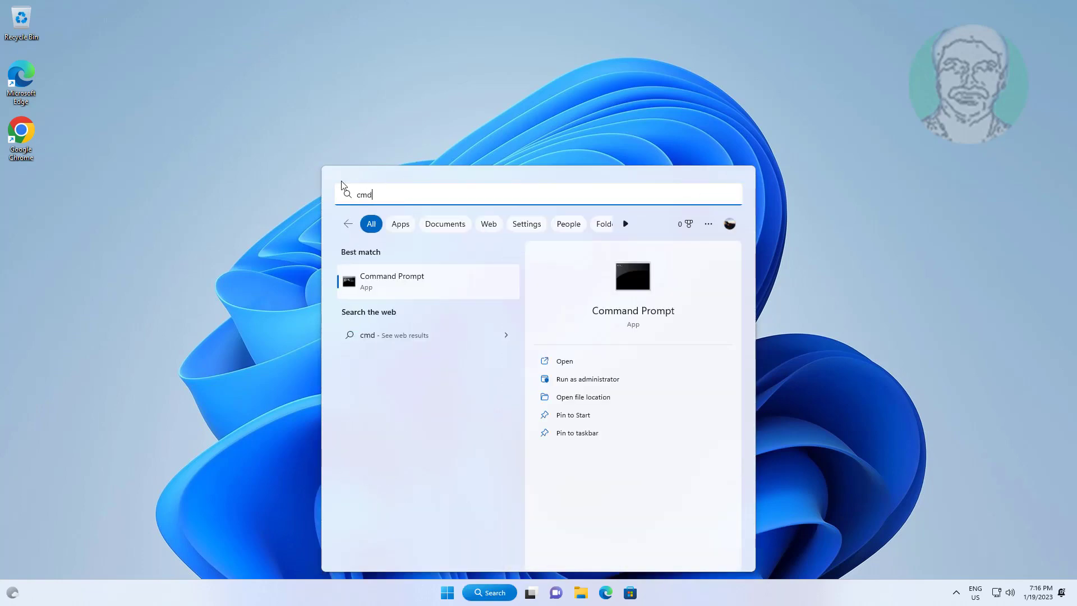
right_click(408, 279)
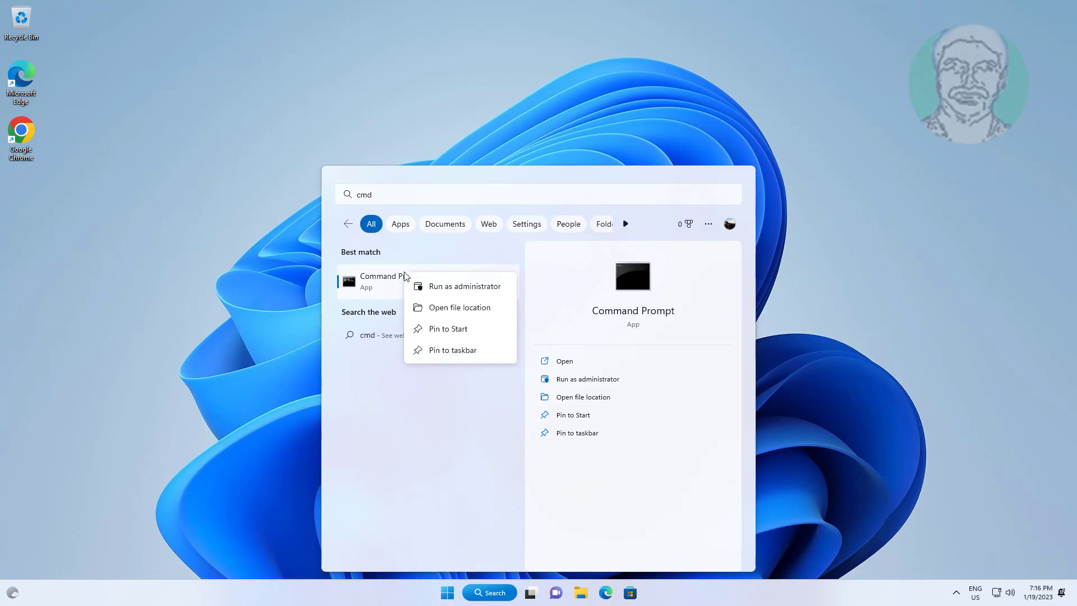
left_click(475, 289)
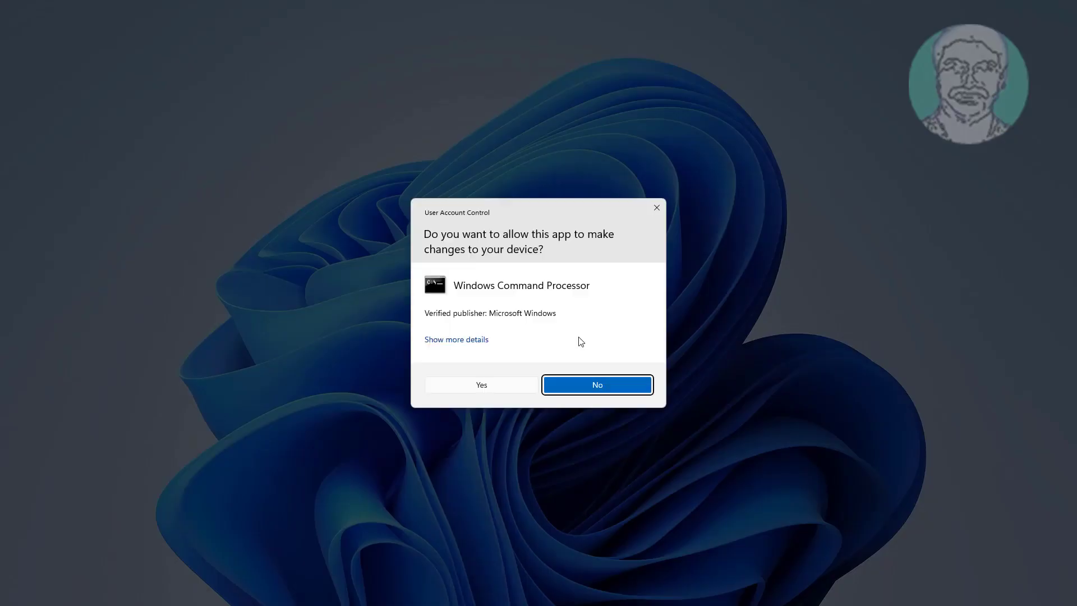
left_click(481, 386)
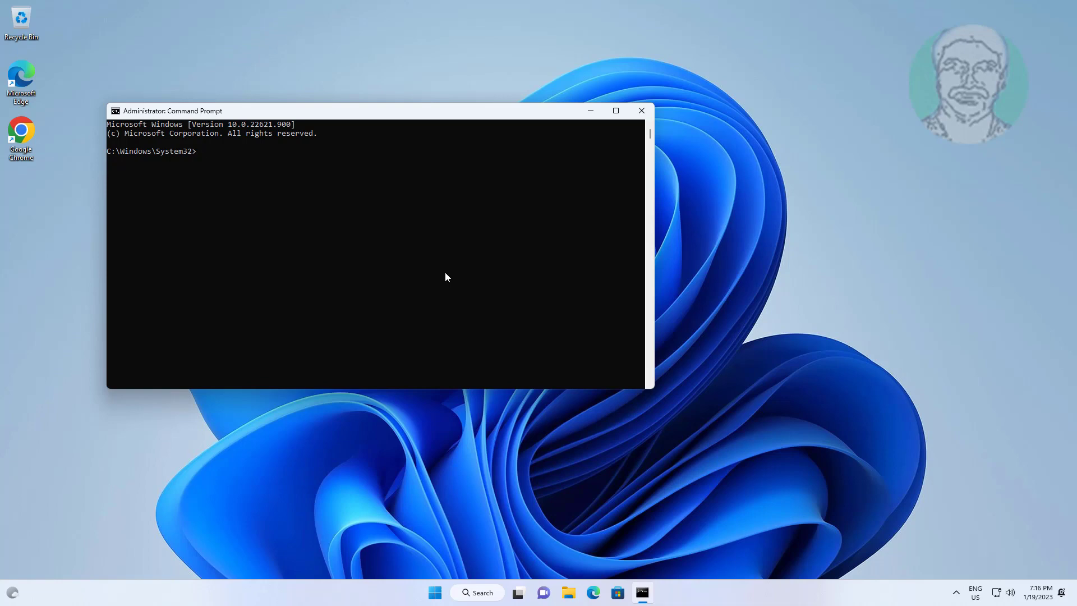
- Run bcdedit /enum firmware and scroll up to the ubuntu \EFI\ubuntu\shimx64.efi entry
type("bcdedit /enum firmware")
key("Return")
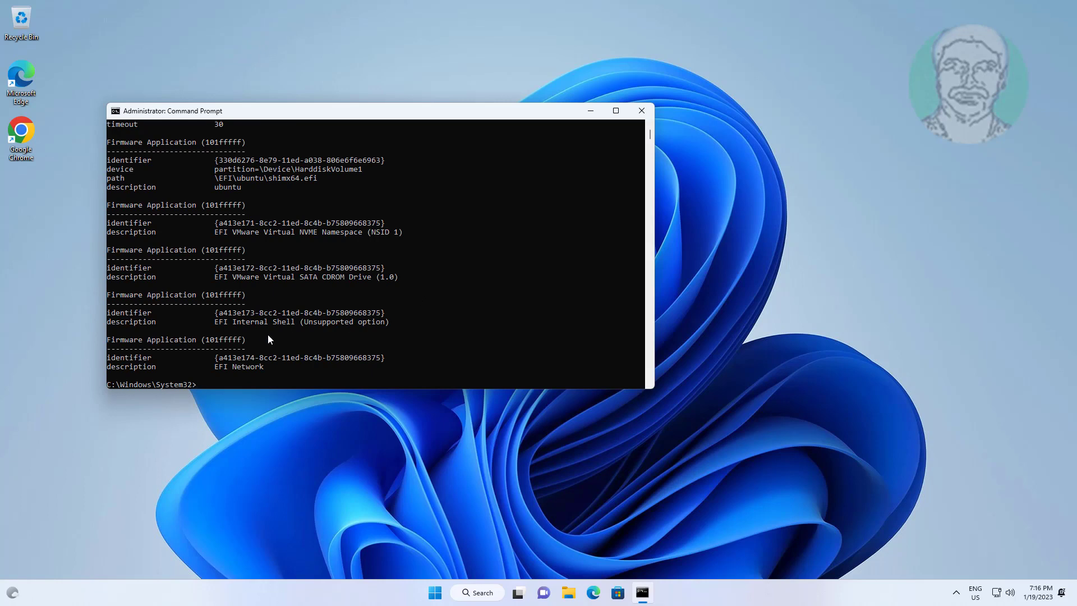
scroll(255, 352, "up", 2)
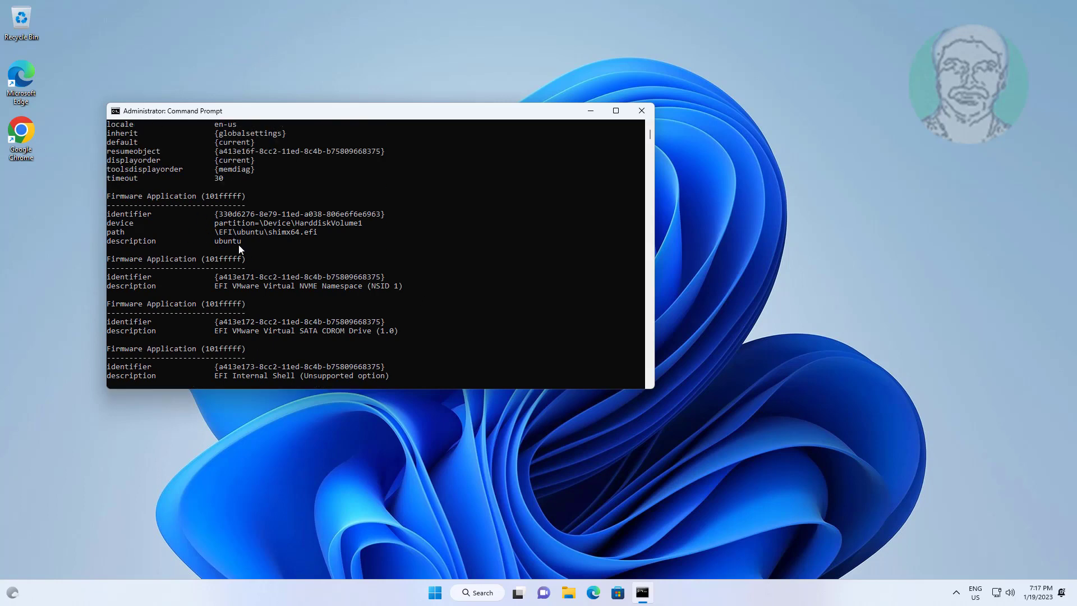
scroll(239, 247, "up", 1)
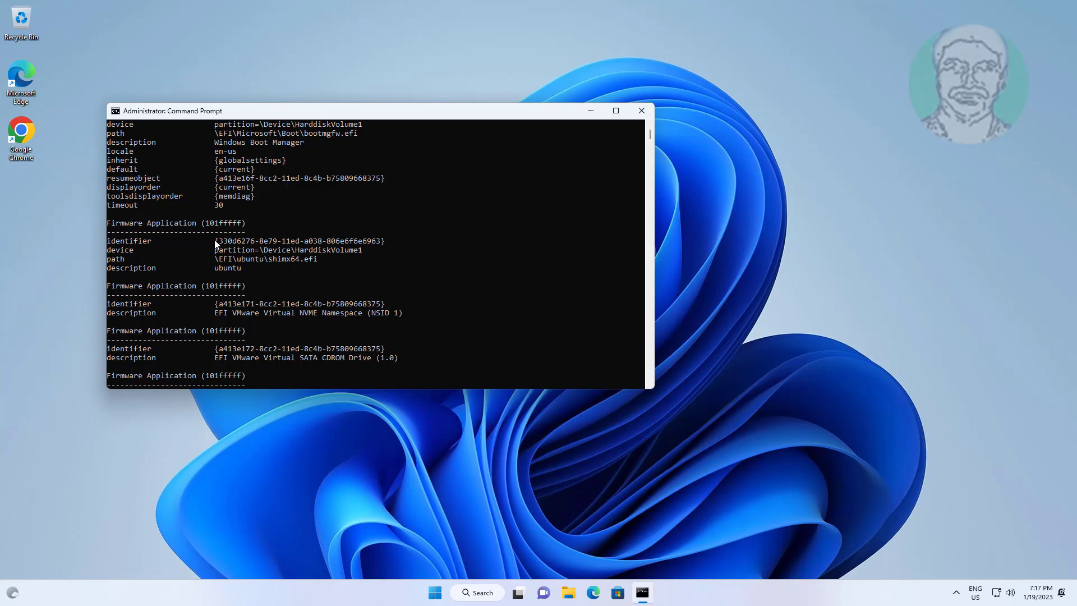
- Copy the ubuntu firmware entry's identifier from the console output
left_click_drag(214, 240, 370, 243)
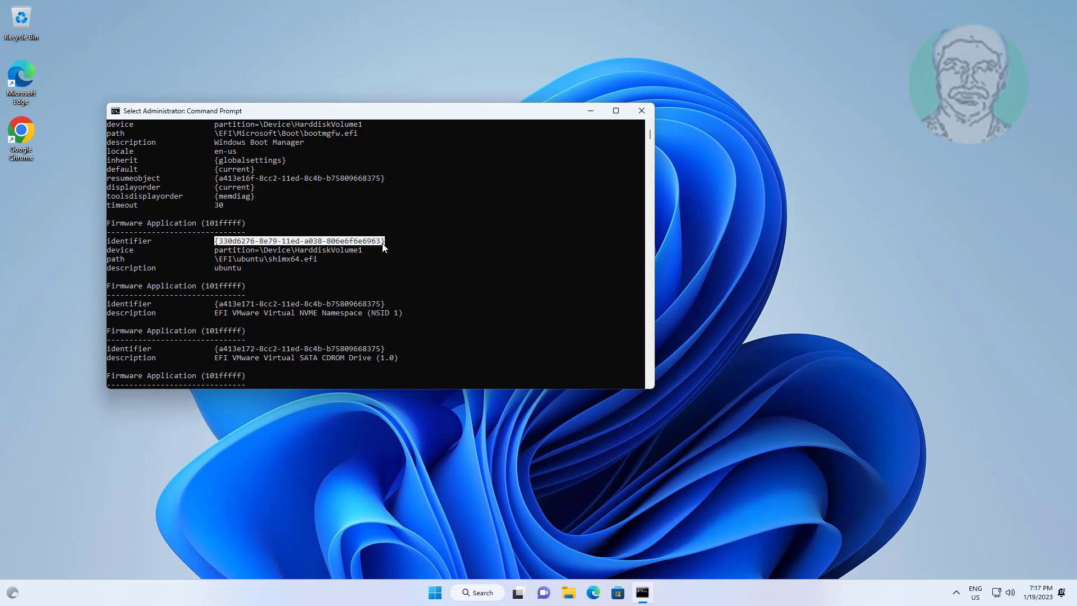
left_click(116, 111)
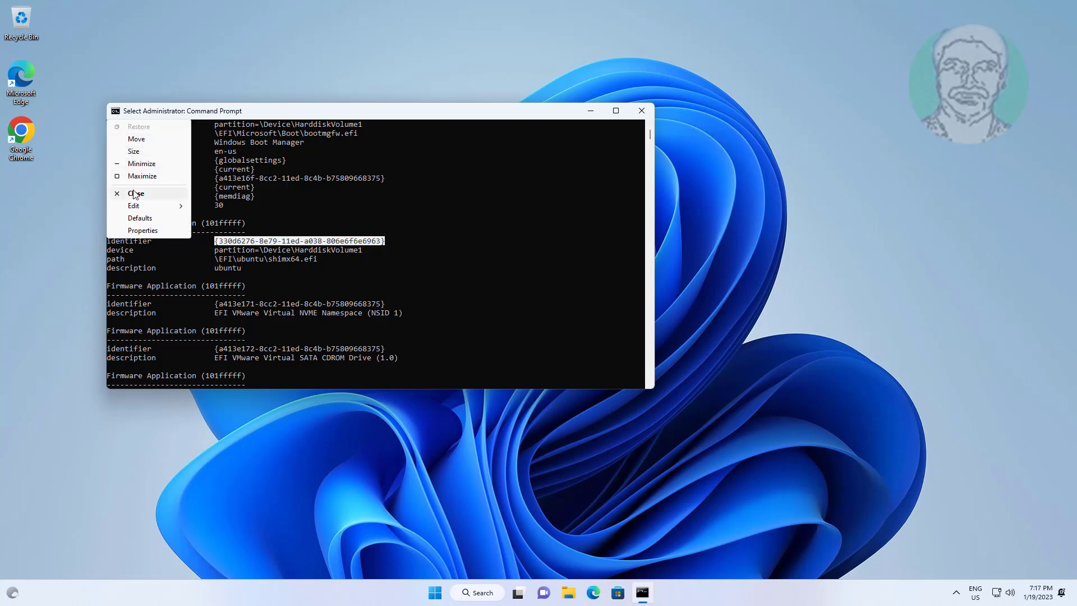
mouse_move(137, 205)
left_click(218, 219)
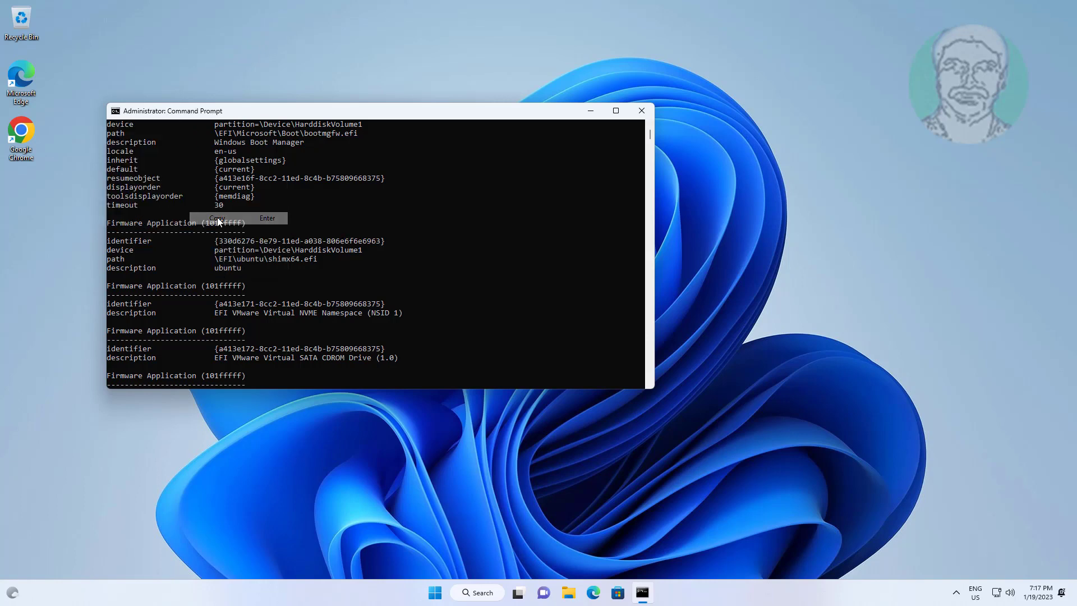
- Delete the ubuntu entry with bcdedit /delete plus the pasted identifier, then exit the console
scroll(304, 285, "down", 4)
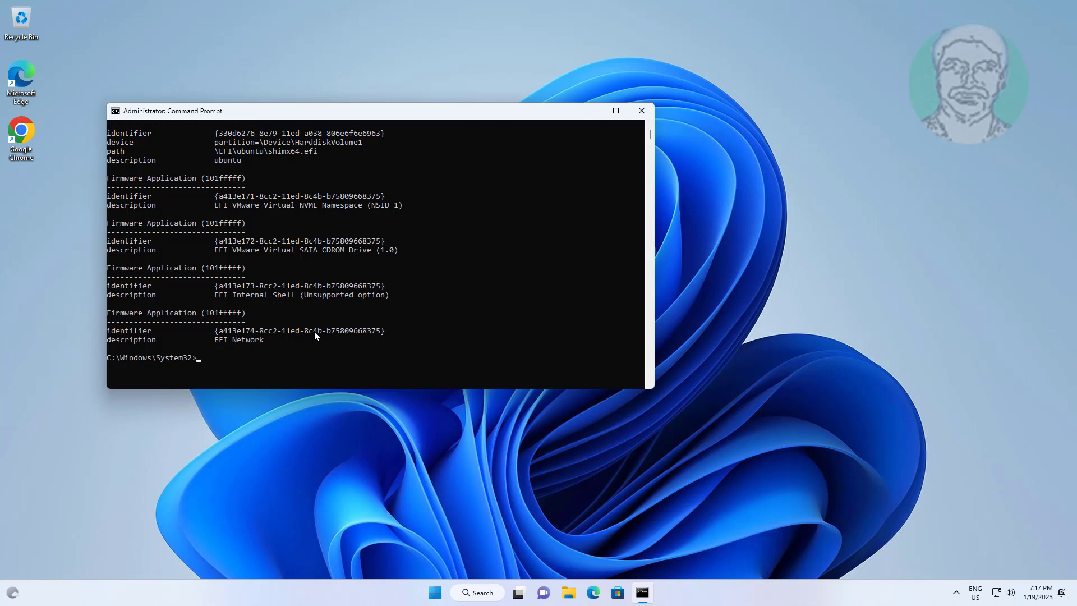
type("bcdedit /delete")
left_click(115, 111)
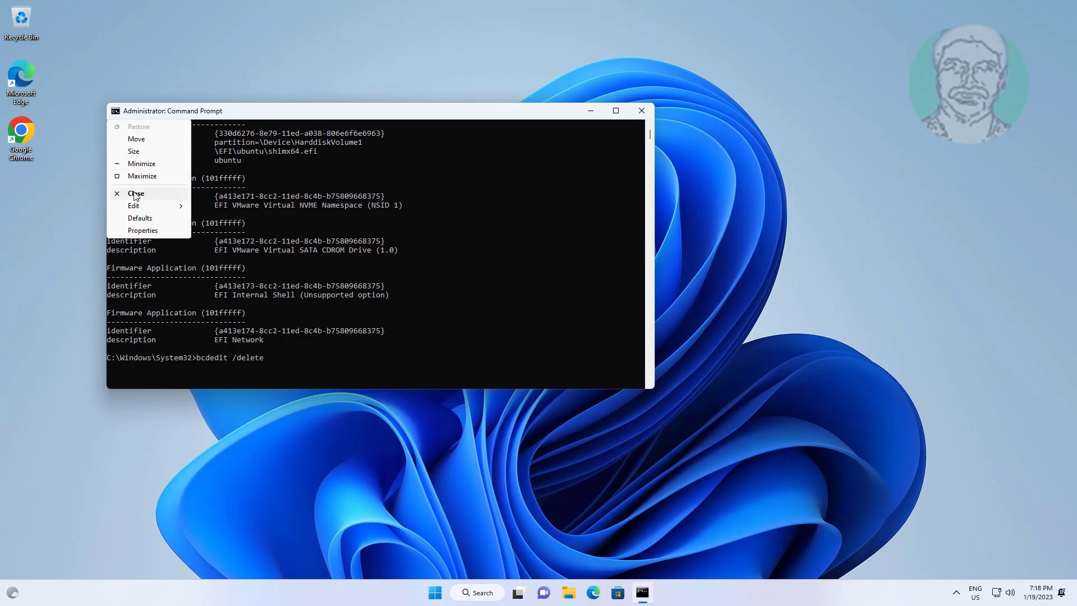
mouse_move(180, 209)
left_click(217, 230)
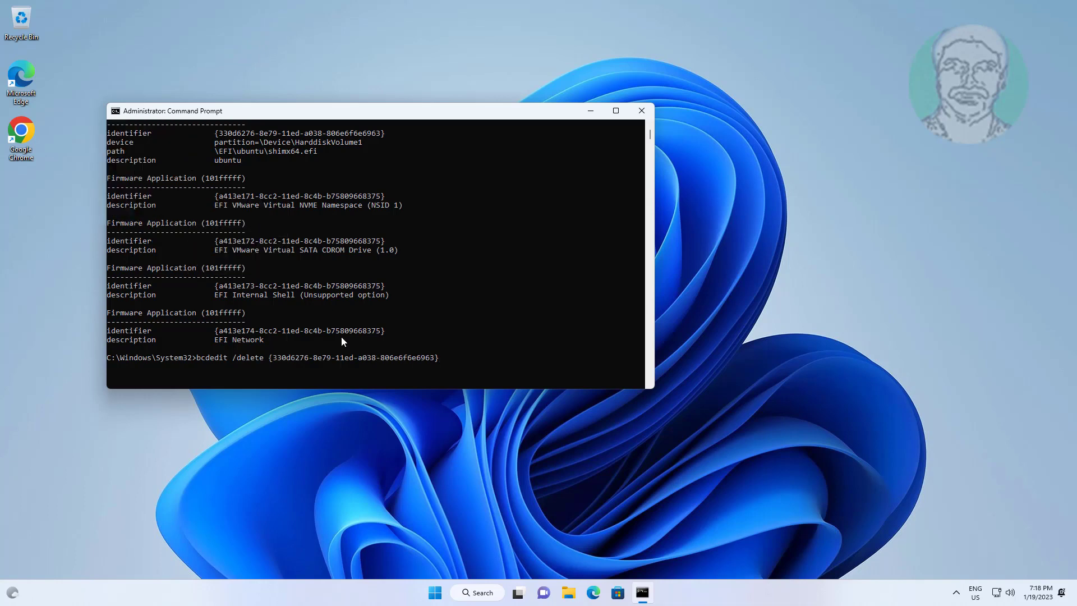
key("Return")
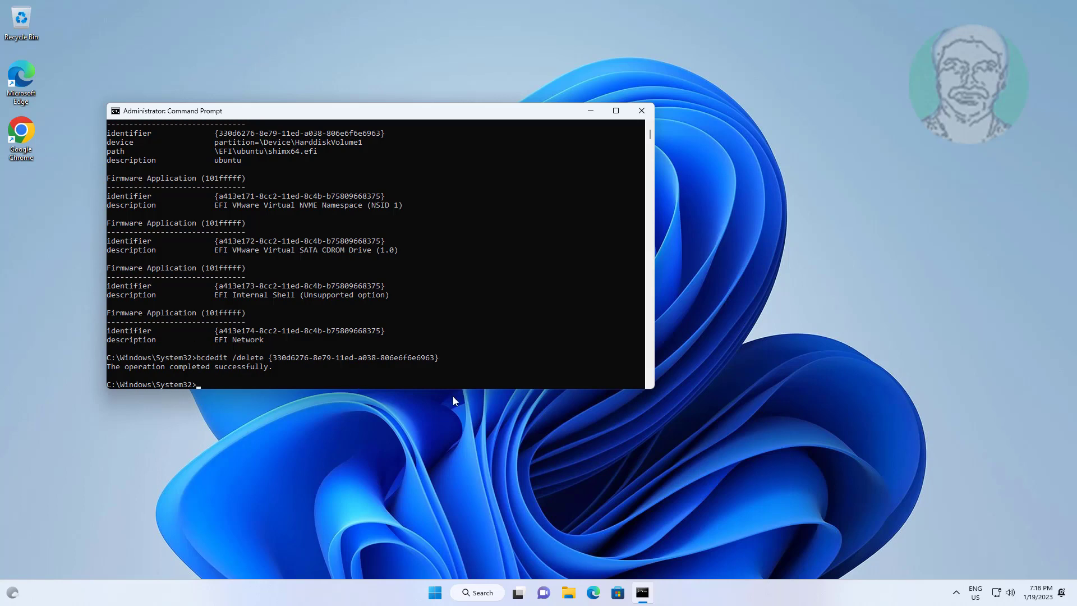
type("exit")
key("Return")
- Open Disk Management from the Start context menu and delete the 51.74 GB volume on Disk 0
right_click(451, 596)
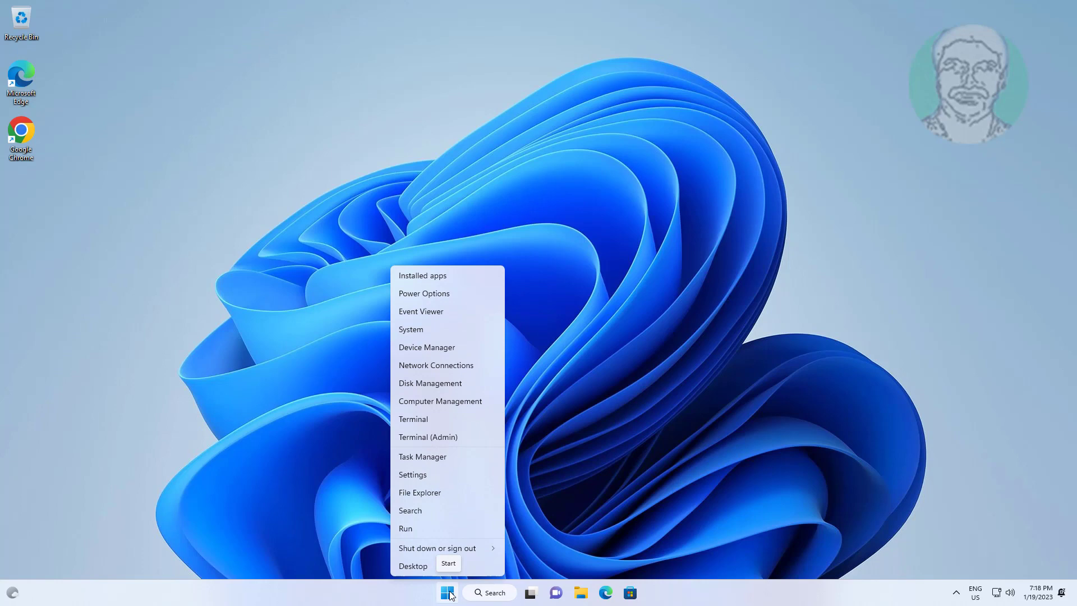
left_click(430, 383)
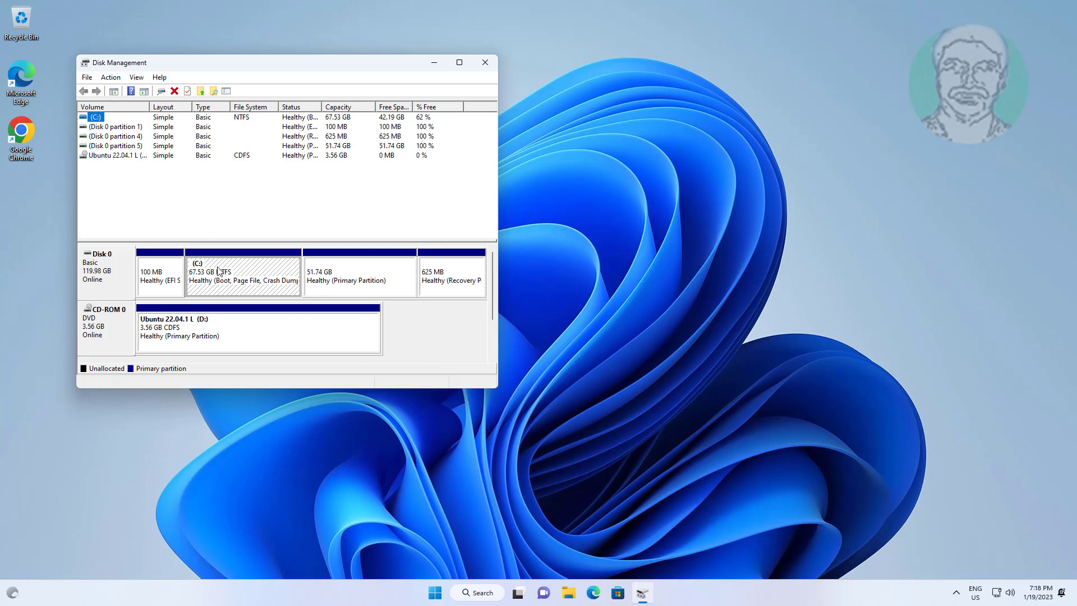
left_click(459, 62)
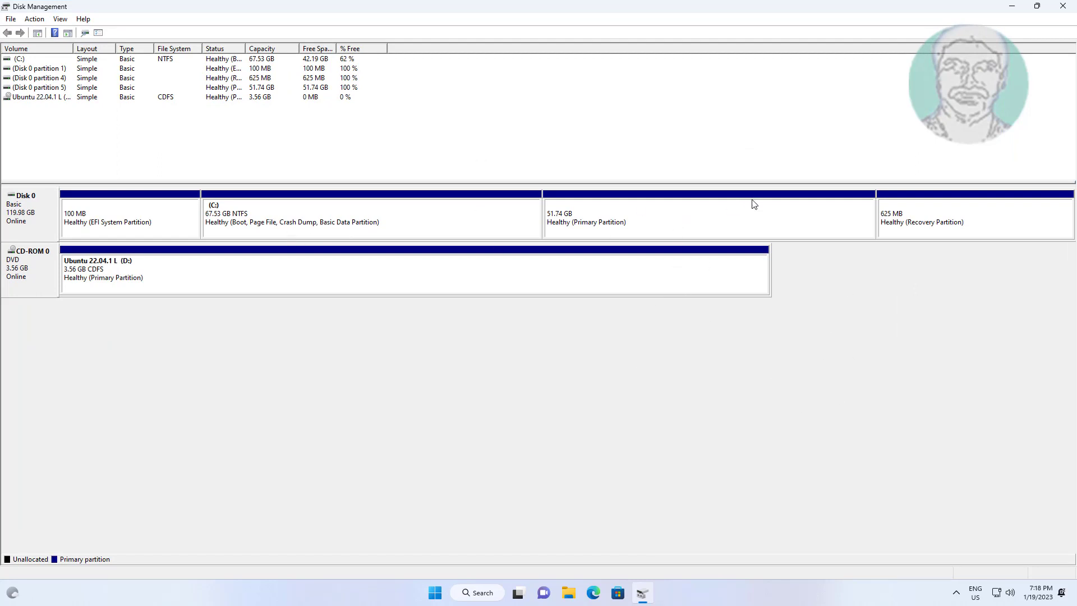
right_click(724, 226)
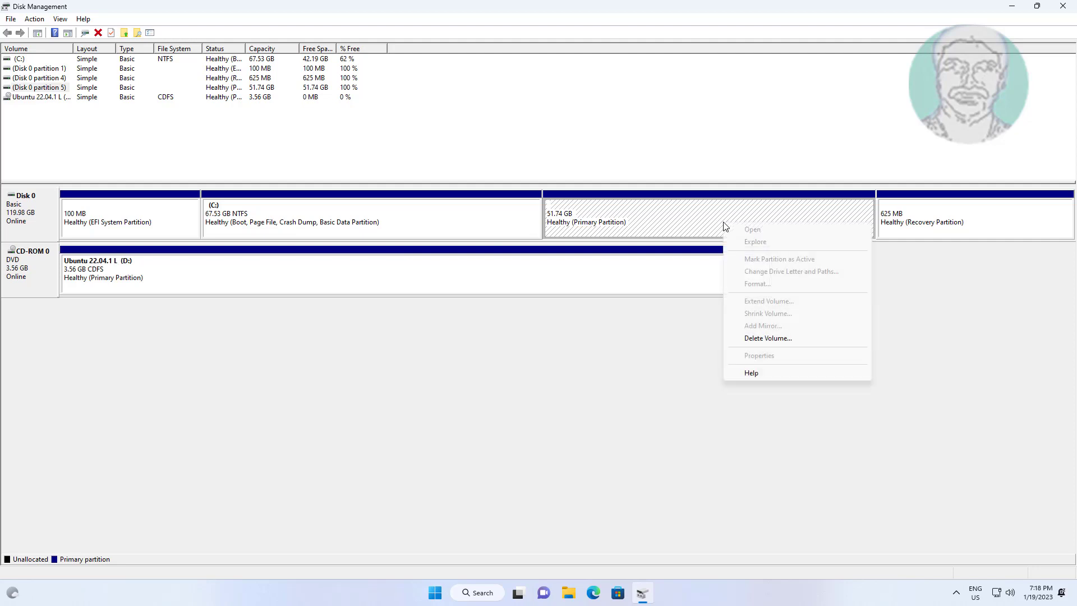
left_click(789, 339)
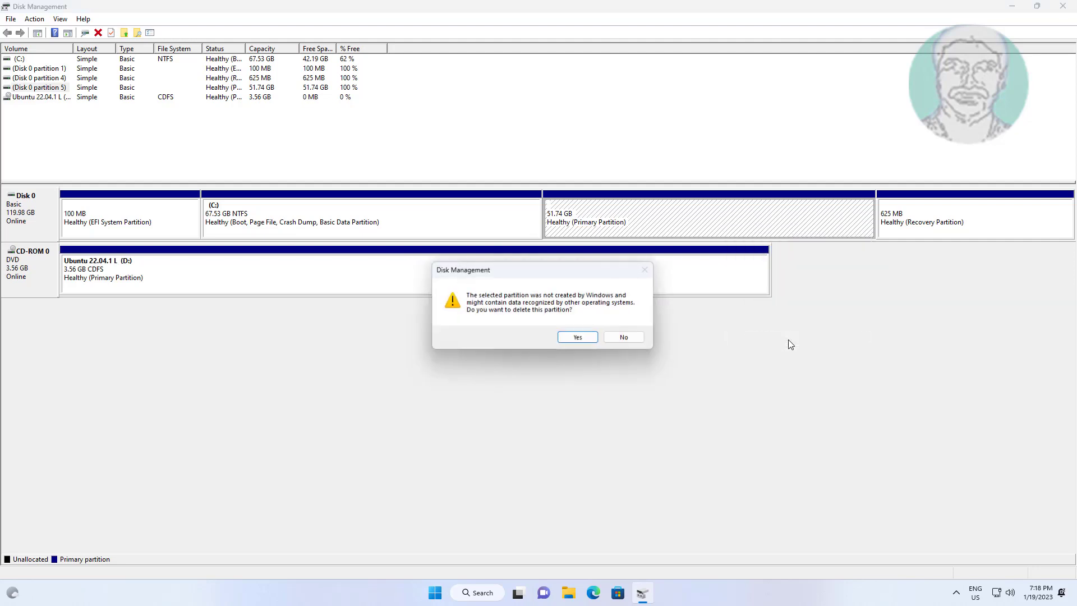
left_click(585, 336)
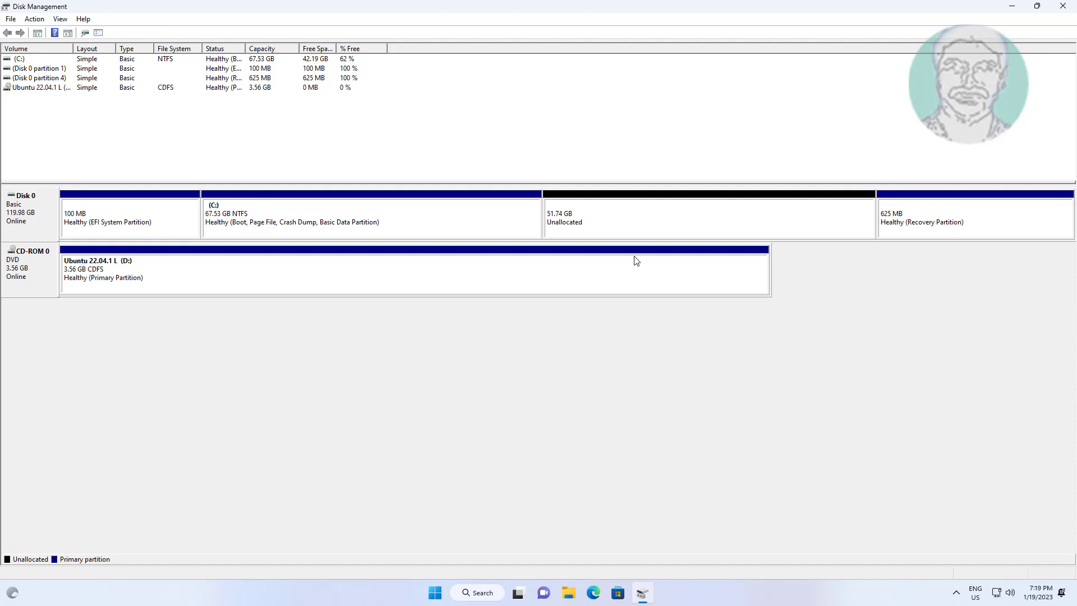
- Extend C: by the full 52985 MB to 119.27 GB, then close Disk Management
left_click(429, 220)
right_click(429, 220)
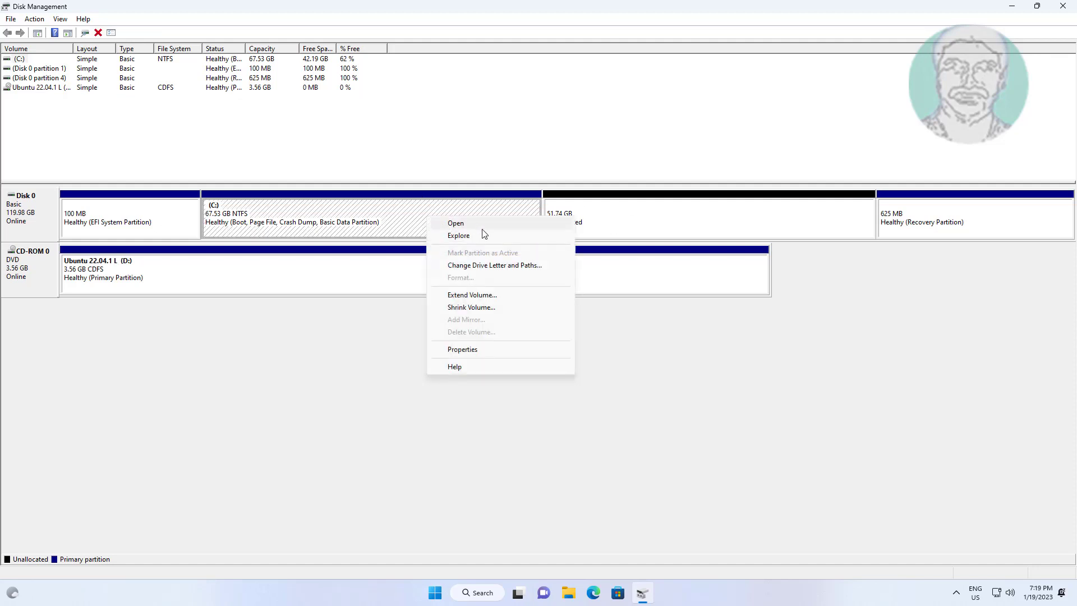
left_click(479, 295)
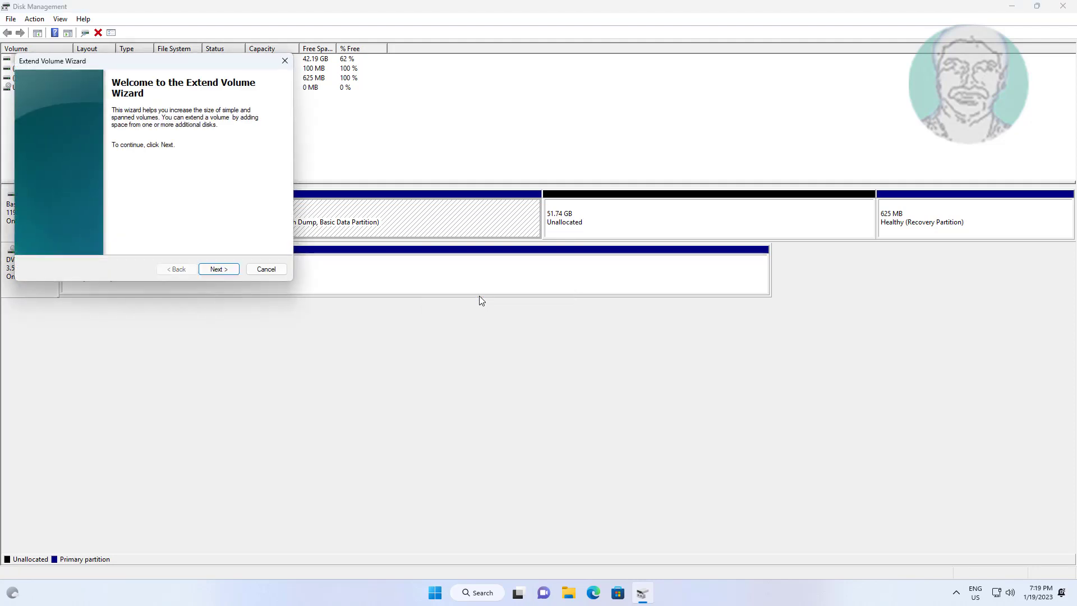
left_click(226, 270)
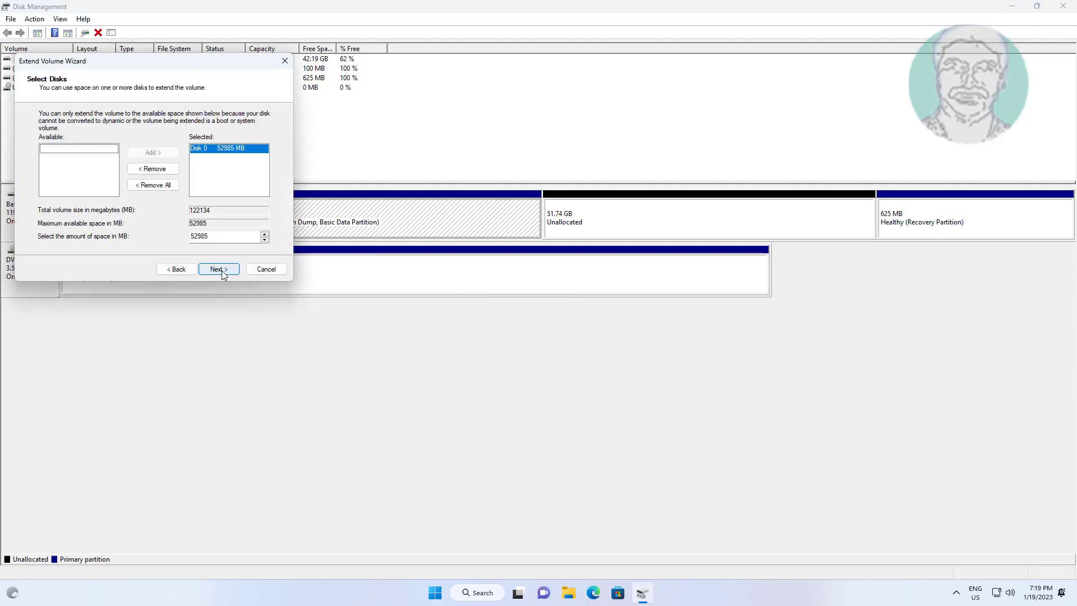
left_click(219, 269)
left_click(222, 270)
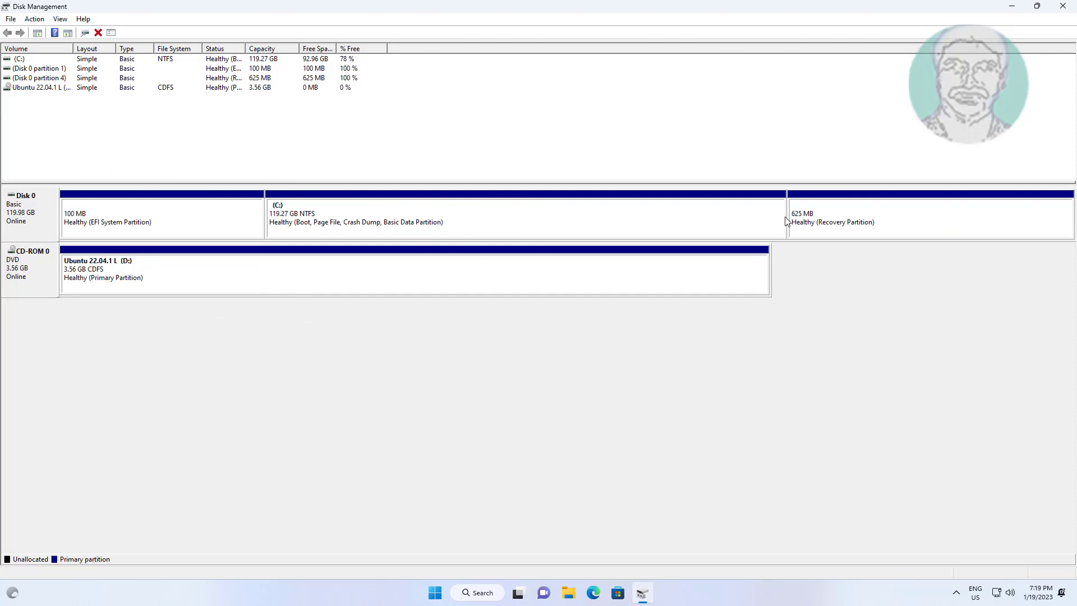
left_click(1063, 6)
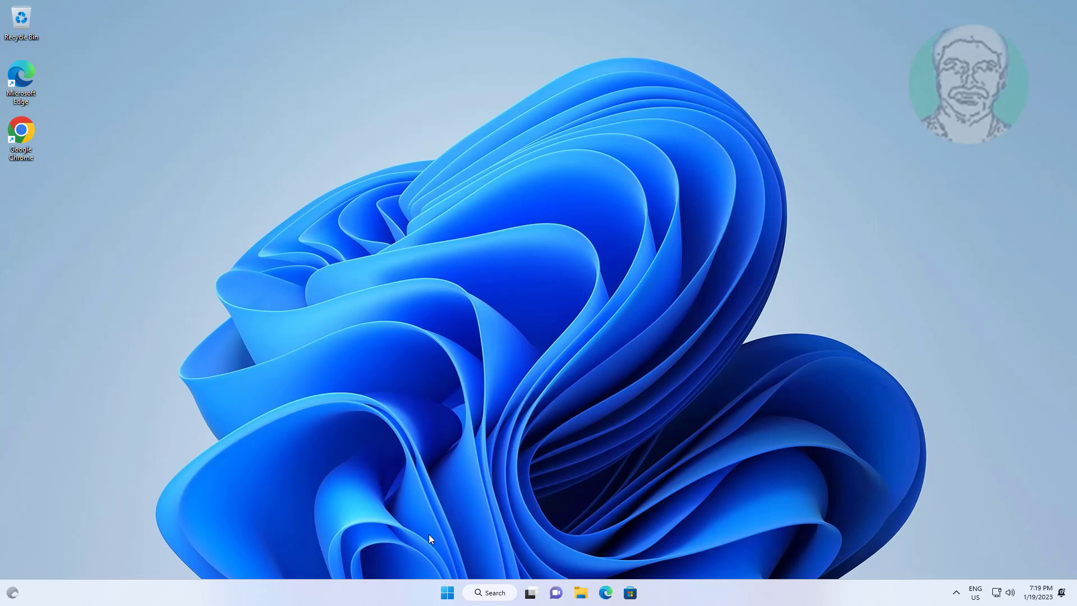
- Launch an elevated Command Prompt from a cmd search, approve UAC, and centre its window
left_click(489, 592)
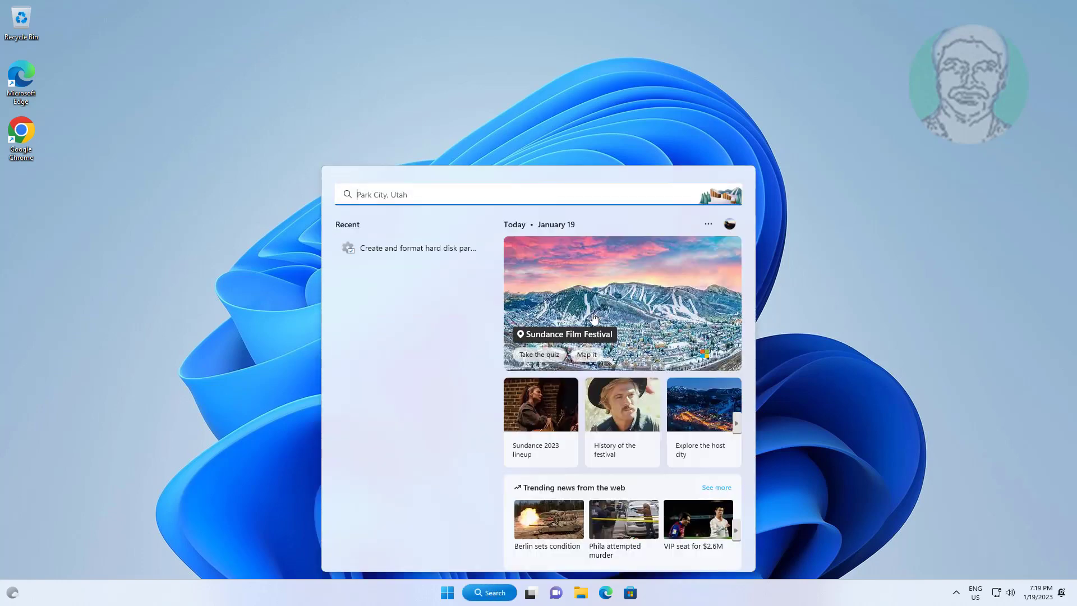
type("cmd")
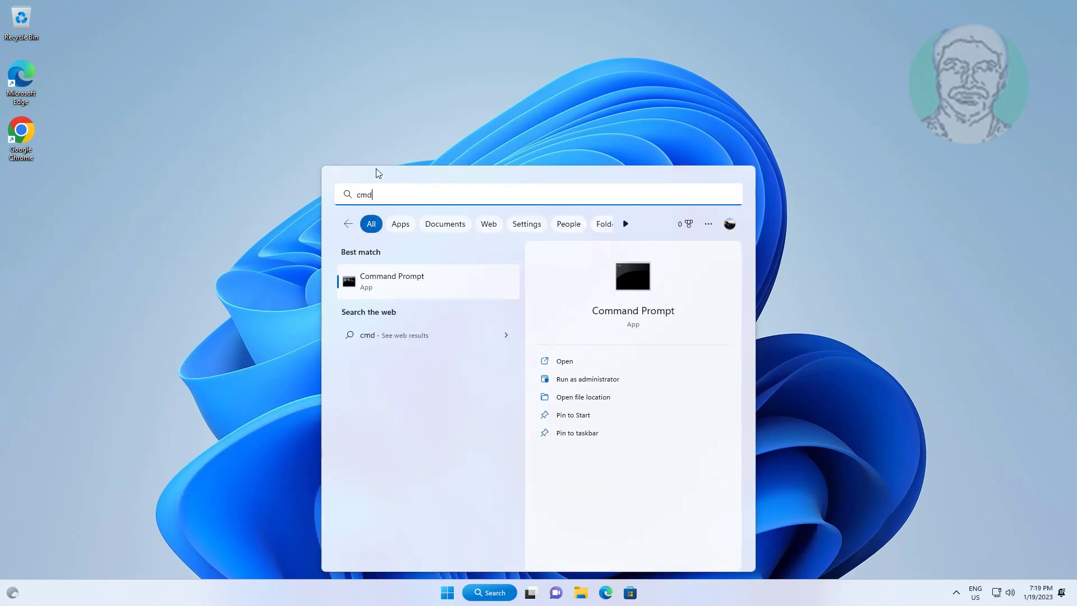
right_click(409, 275)
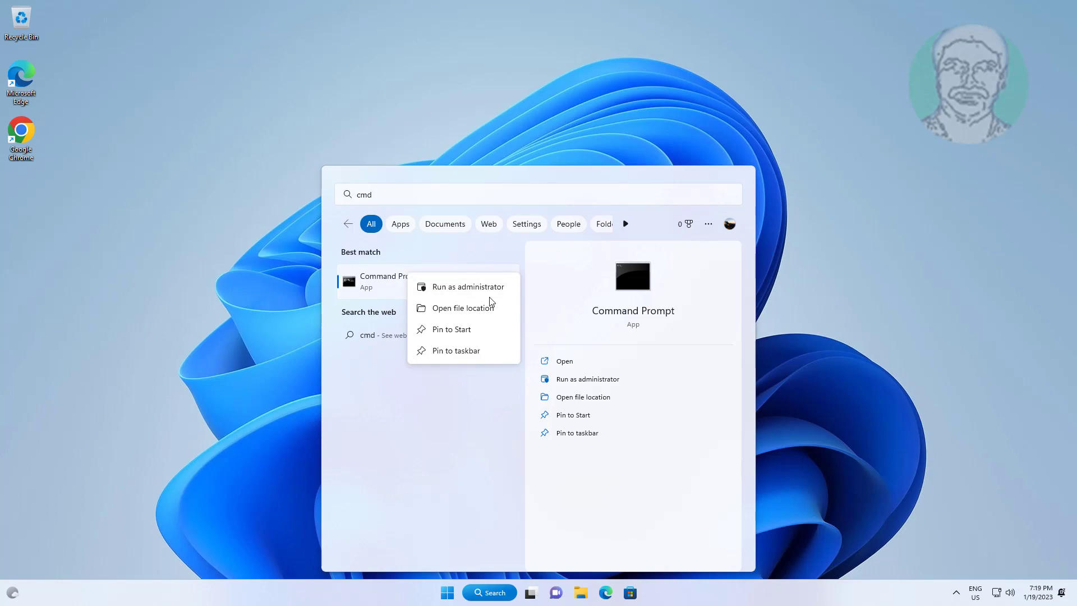
left_click(490, 292)
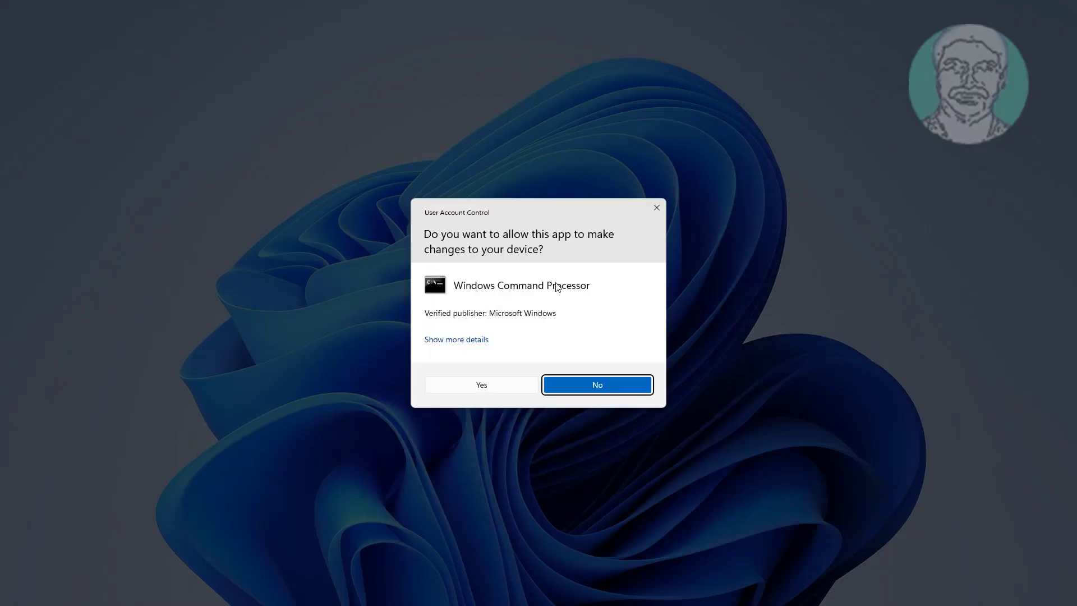
left_click(503, 384)
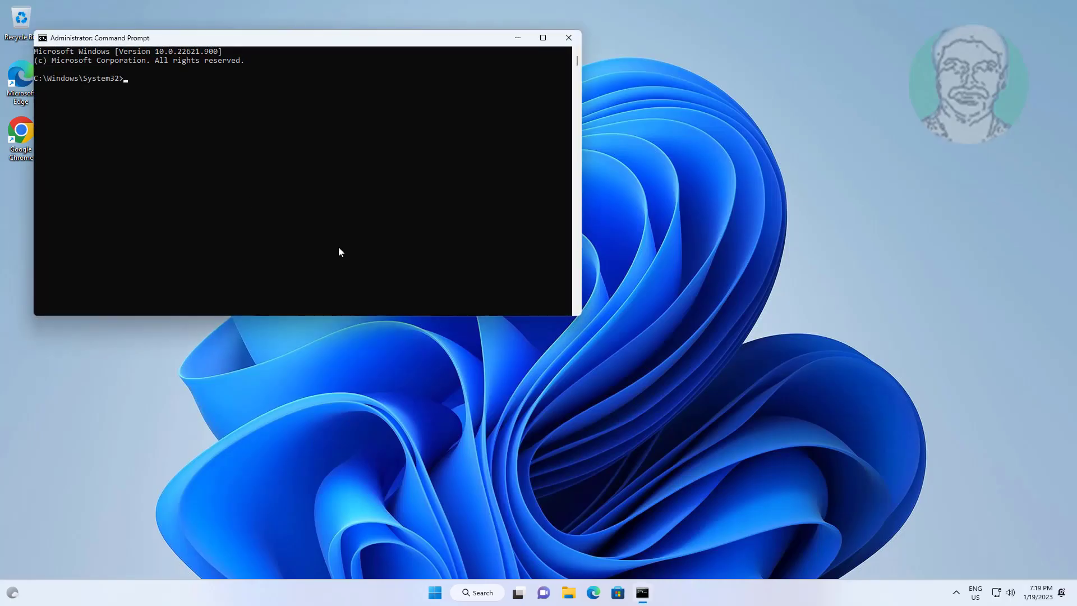
left_click_drag(275, 38, 473, 114)
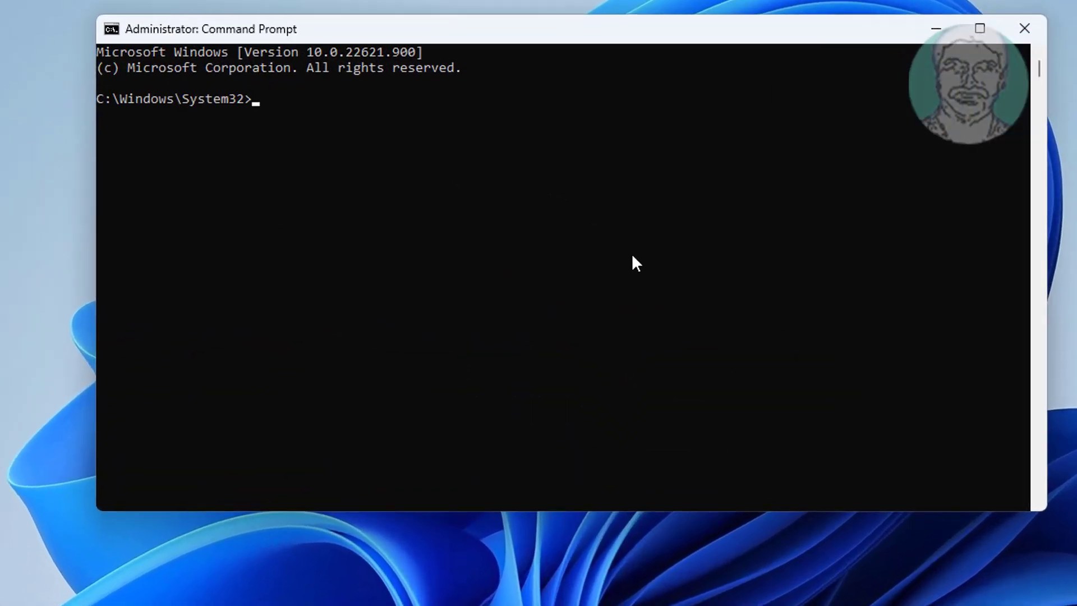
- Start DiskPart, select Disk 0 and list its partitions
type("diskpart")
key("Return")
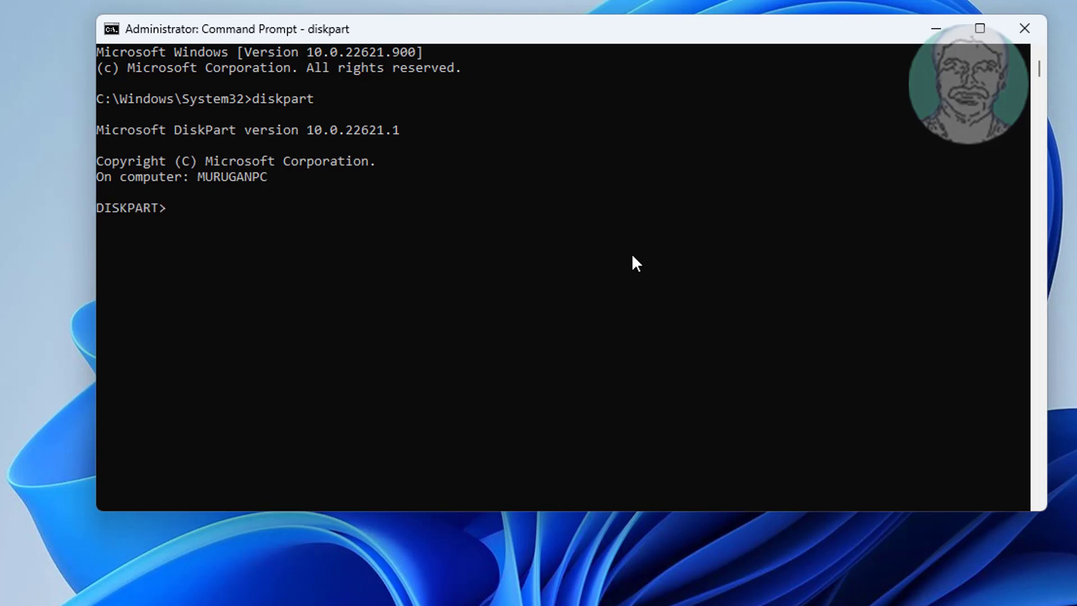
type("list disk")
key("Return")
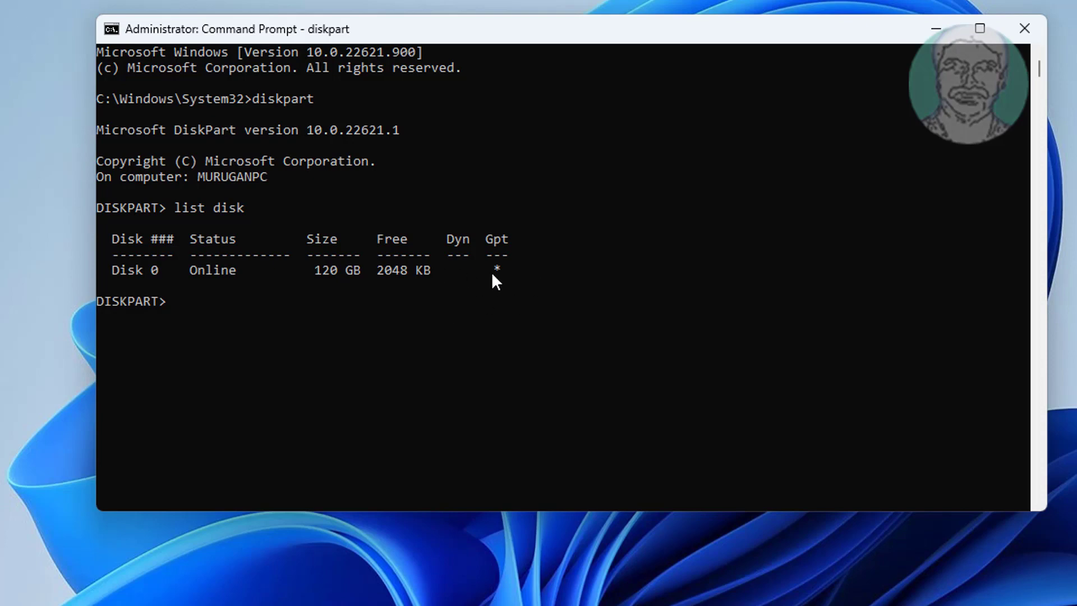
type("select disk 0")
key("Return")
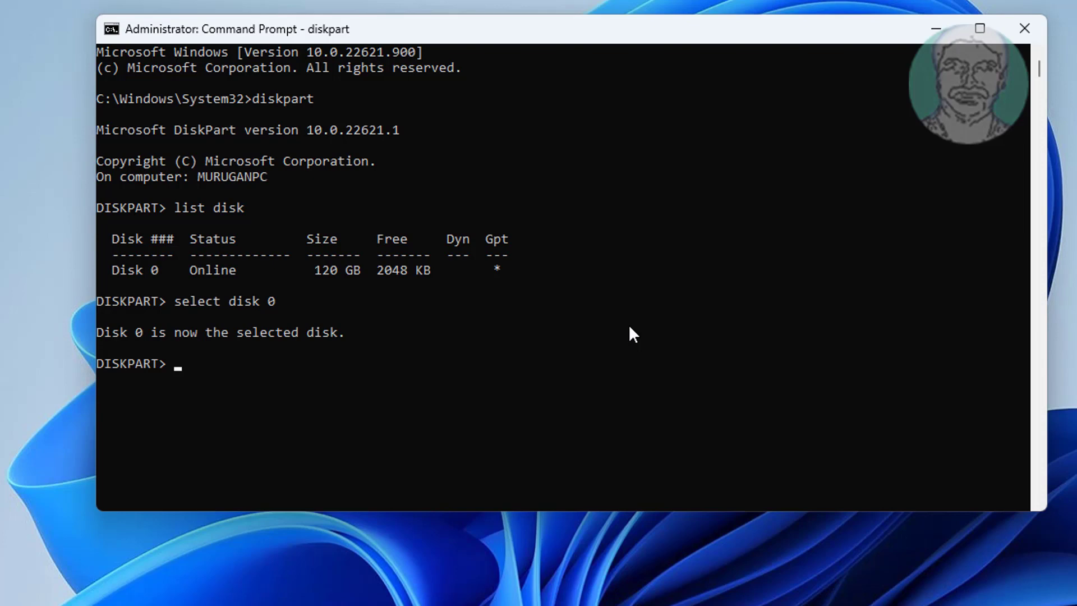
type("list part")
key("Return")
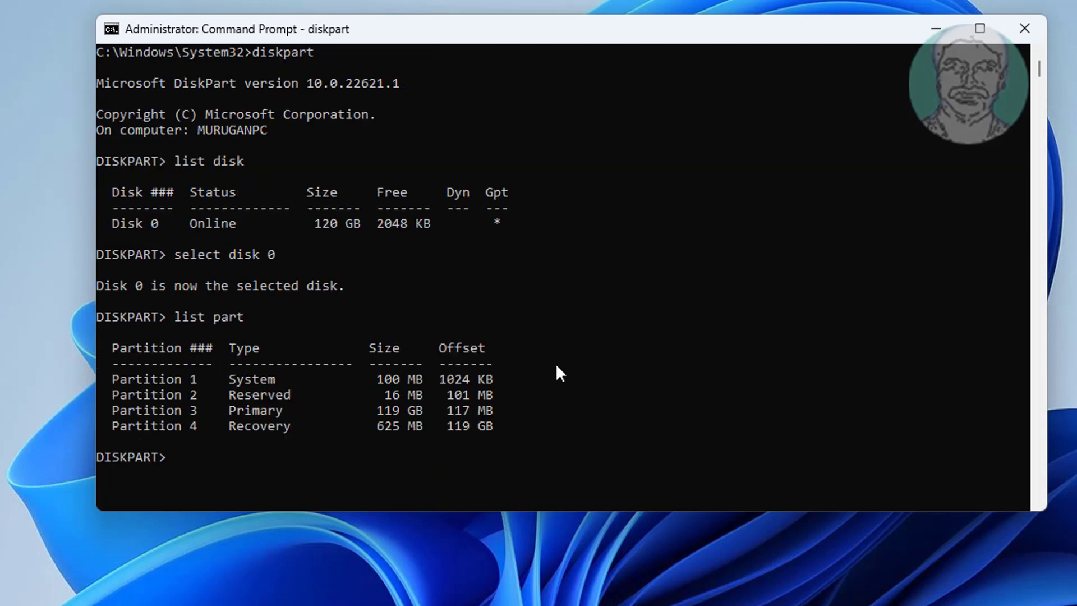
- Select Partition 1, the 100 MB System partition, and assign it drive letter N
scroll(553, 375, "down", 1)
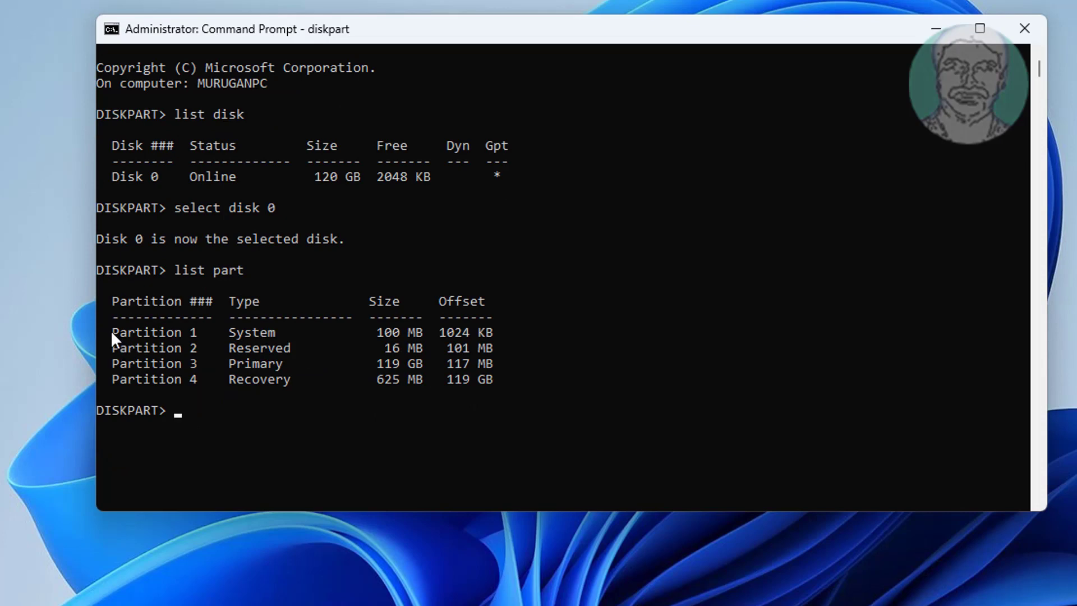
left_click_drag(110, 330, 484, 330)
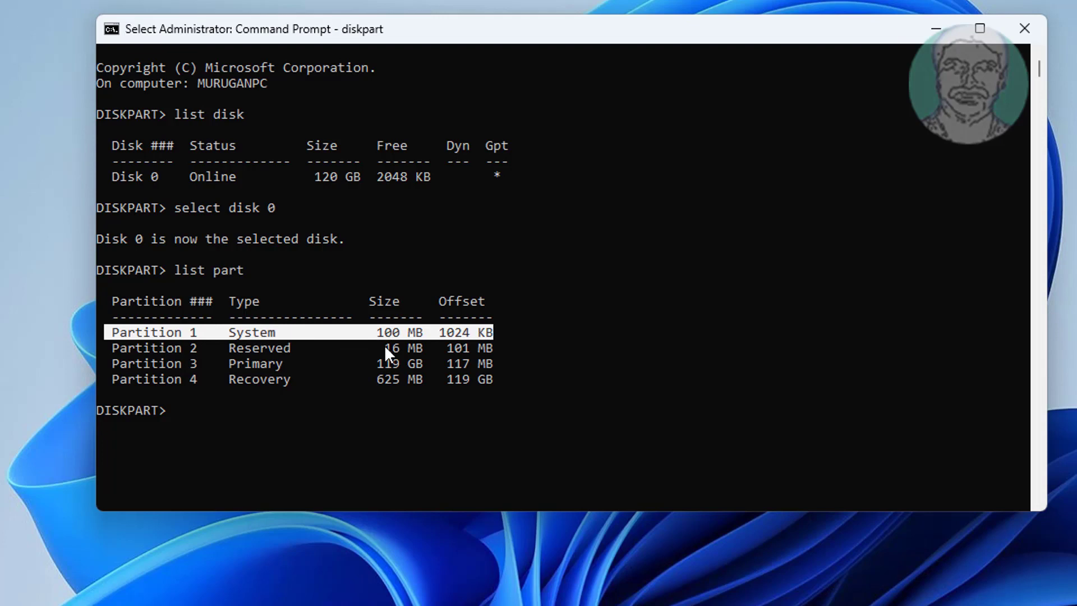
type("sel")
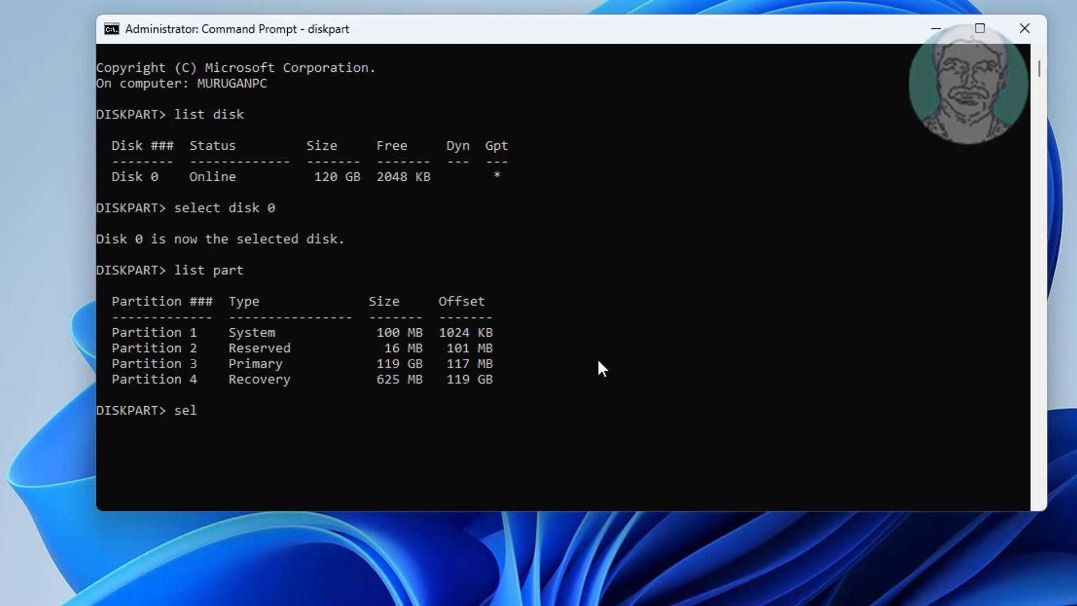
type("ect part 1")
key("Return")
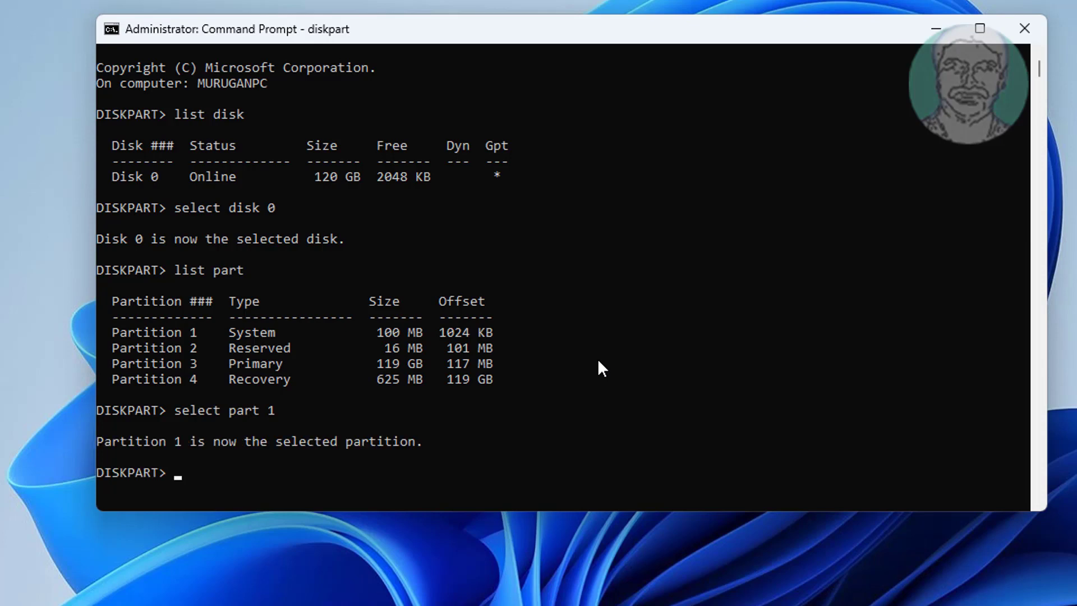
type("assign letter=")
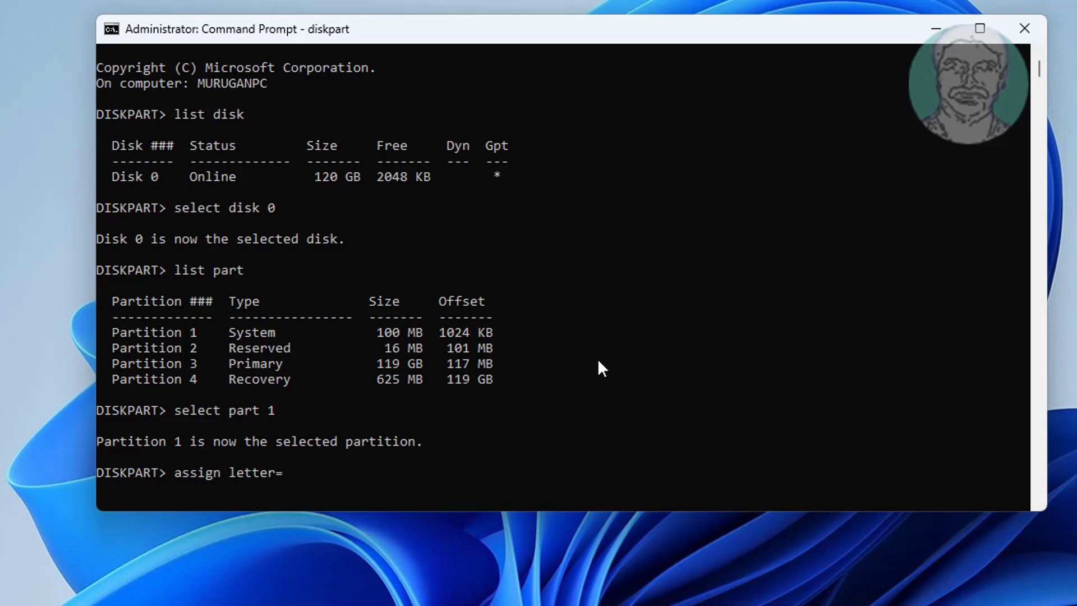
type("n")
key("BackSpace")
type("N")
key("Return")
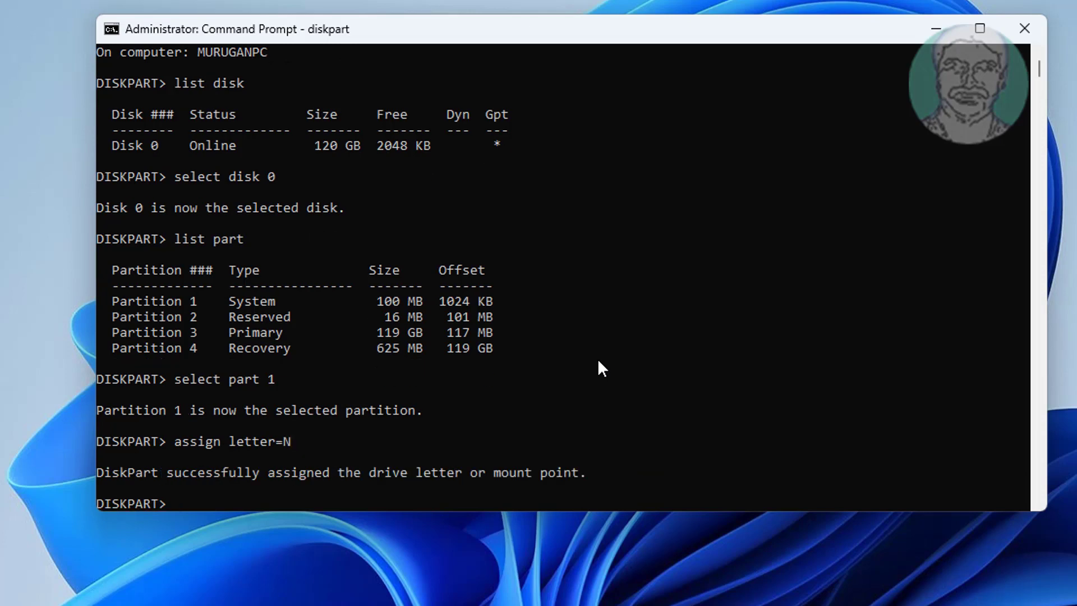
- Exit DiskPart and switch the prompt to the N: drive
type("exit")
key("Return")
type("n:")
key("Return")
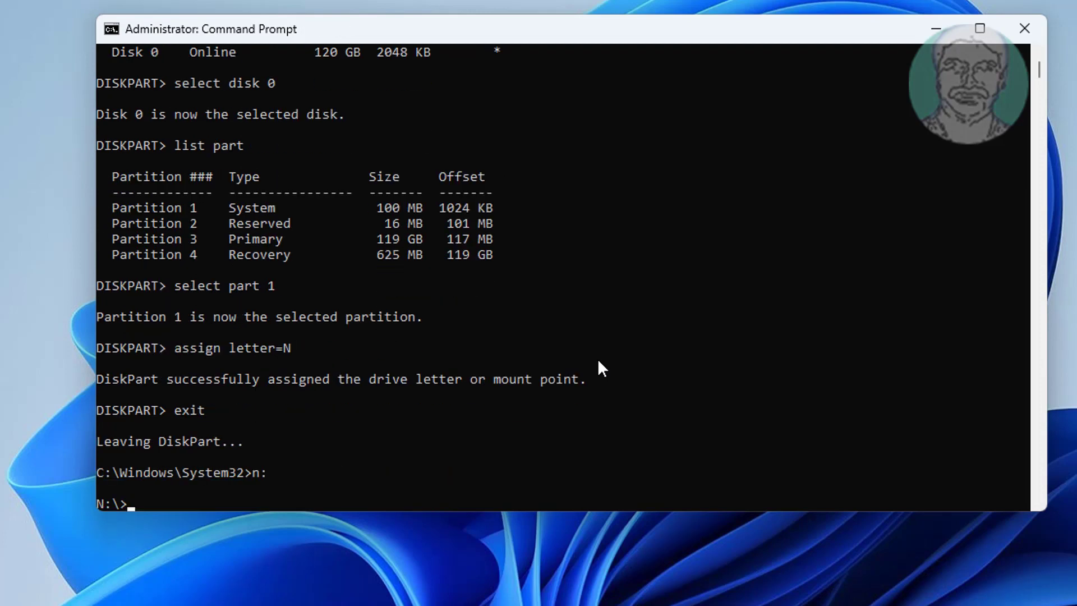
- List the N: drive, move into the EFI folder and list its contents
type("dir")
key("BackSpace")
key("BackSpace")
key("BackSpace")
type("dir")
key("Return")
type("cd efi")
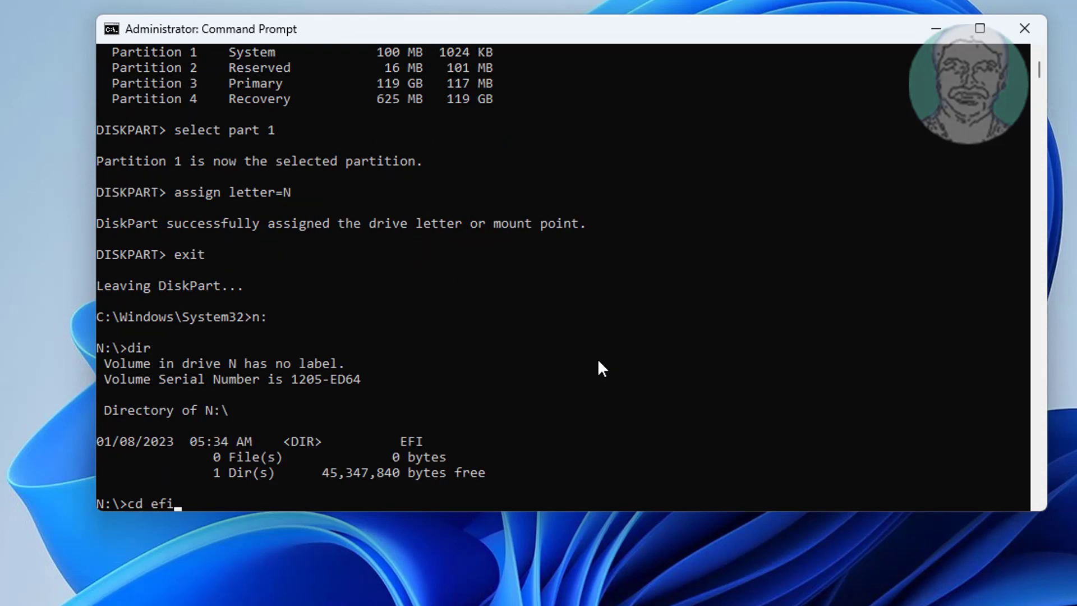
key("Return")
type("dir")
key("Return")
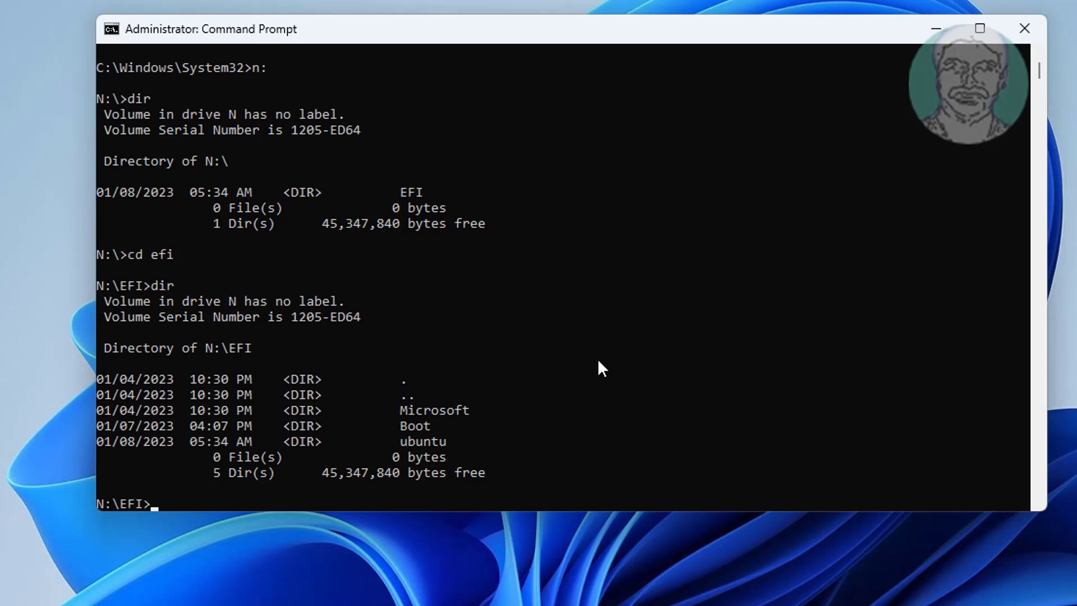
- Remove the ubuntu folder with rmdir /s ubuntu, confirm with Y, and verify with dir
type("rm")
type("dir /s")
type("ubuntu")
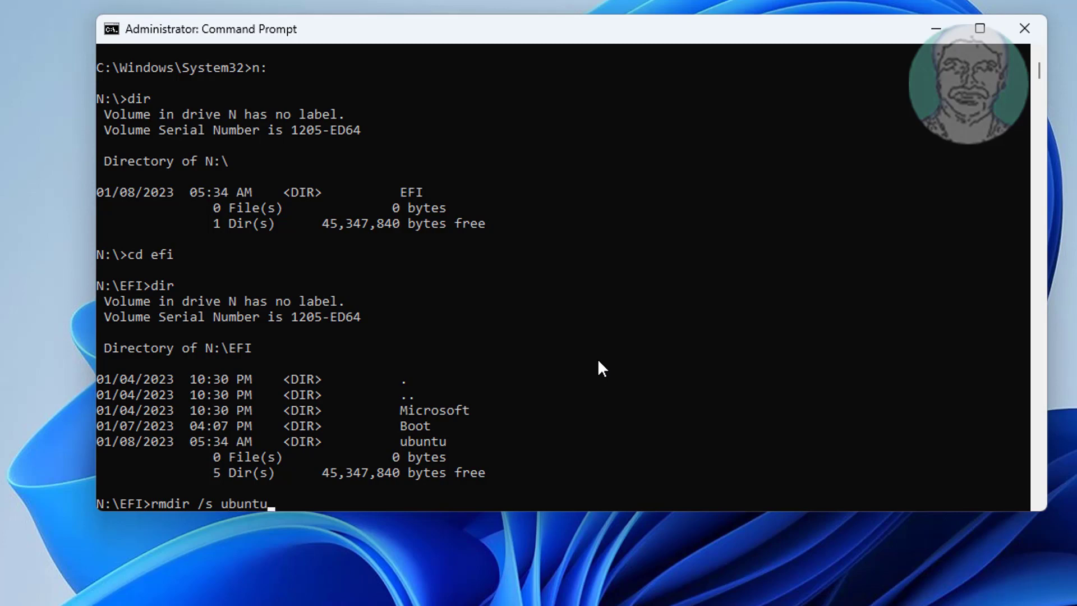
key("Return")
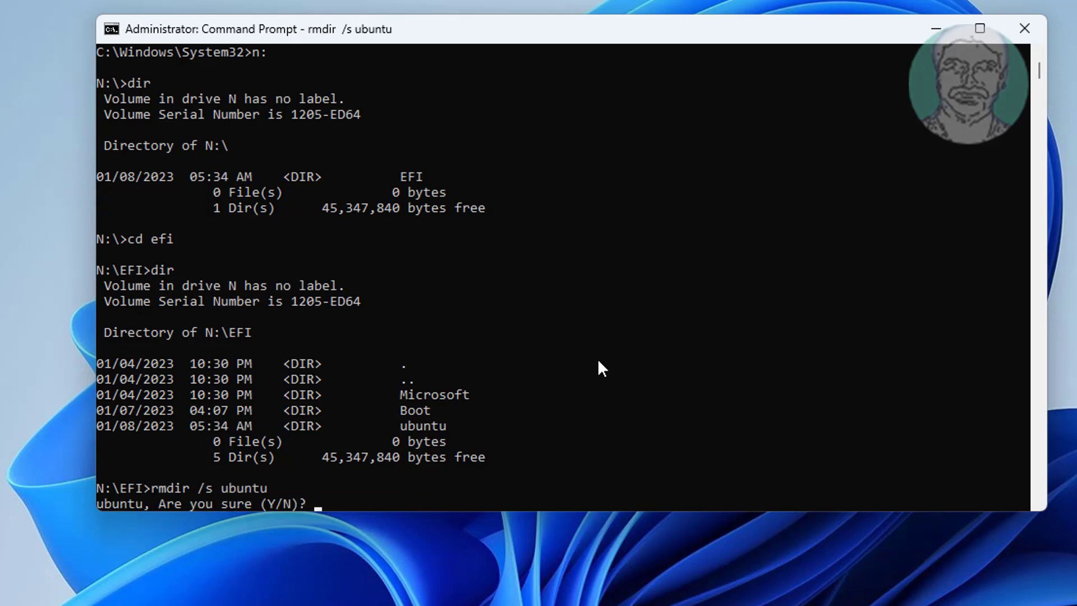
type("Y")
key("Return")
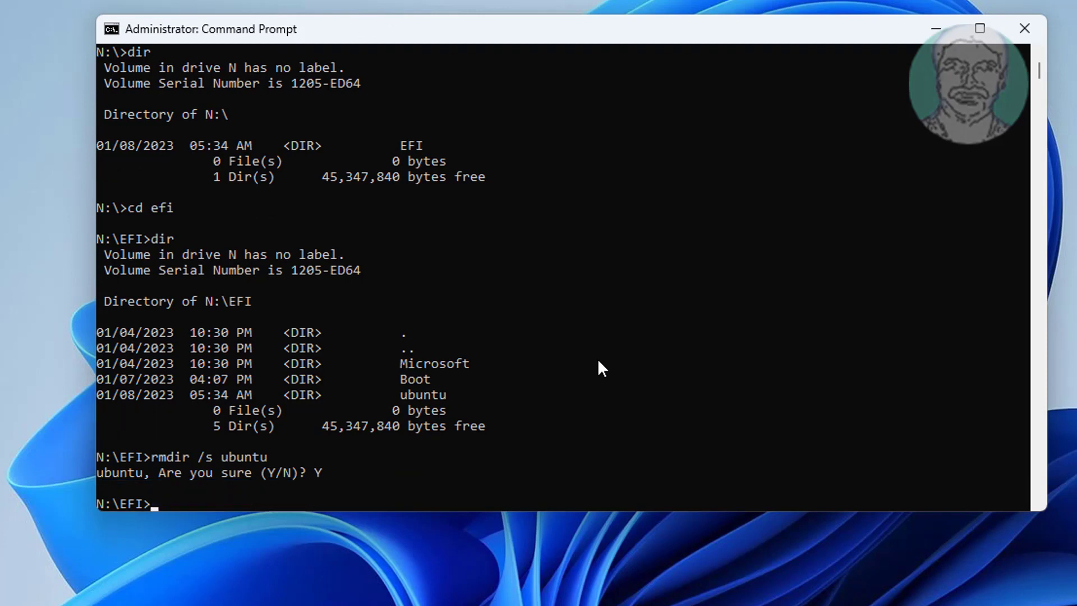
type("dir")
key("Return")
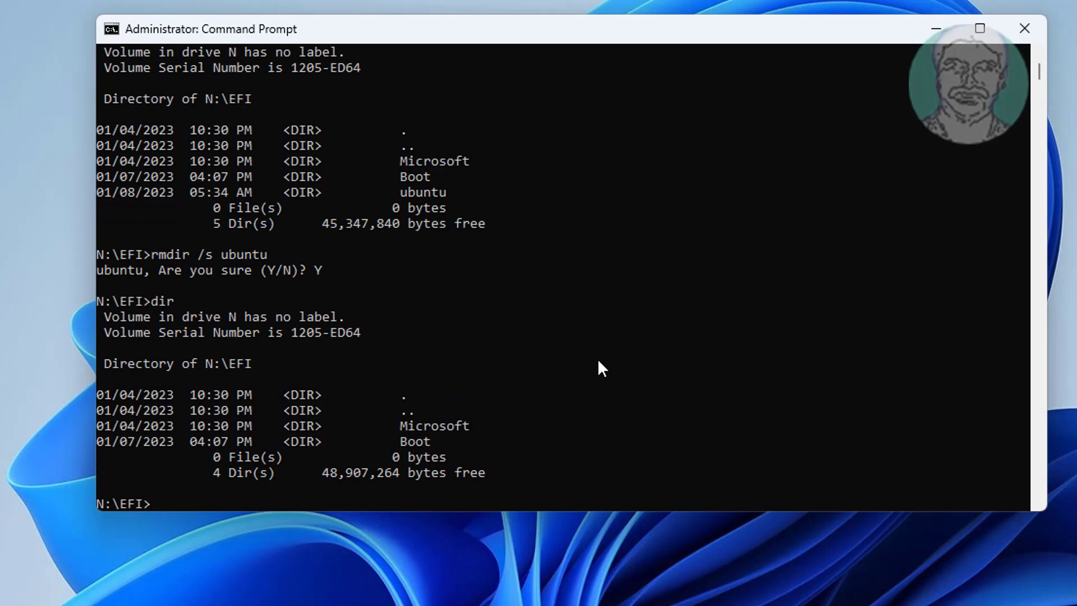
- Restart DiskPart, select Disk 0 and list its partitions
type("diskpart")
key("Return")
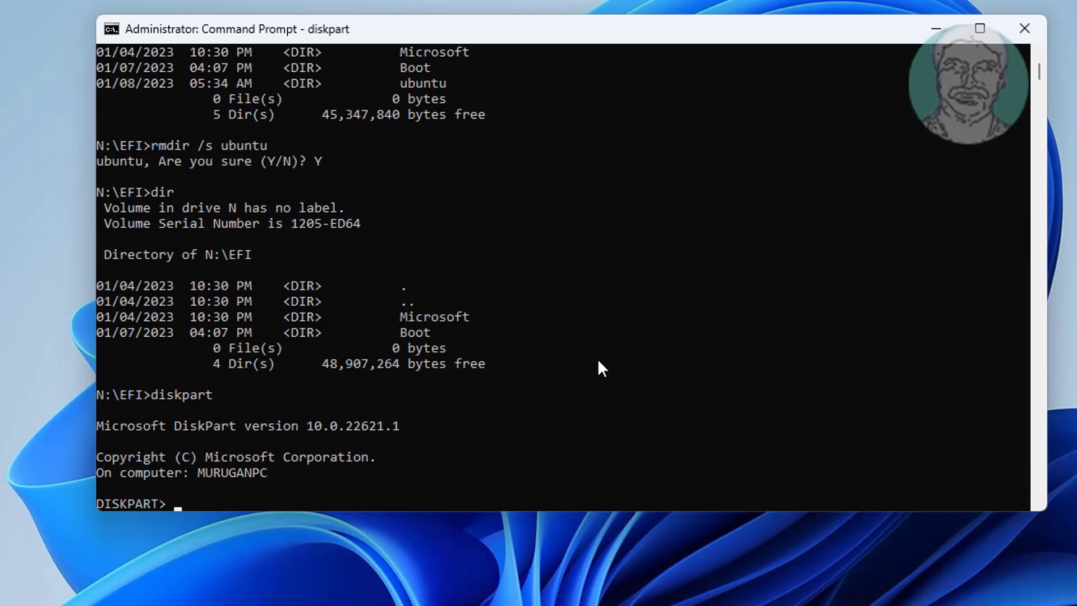
type("list disk")
key("Return")
type("sel")
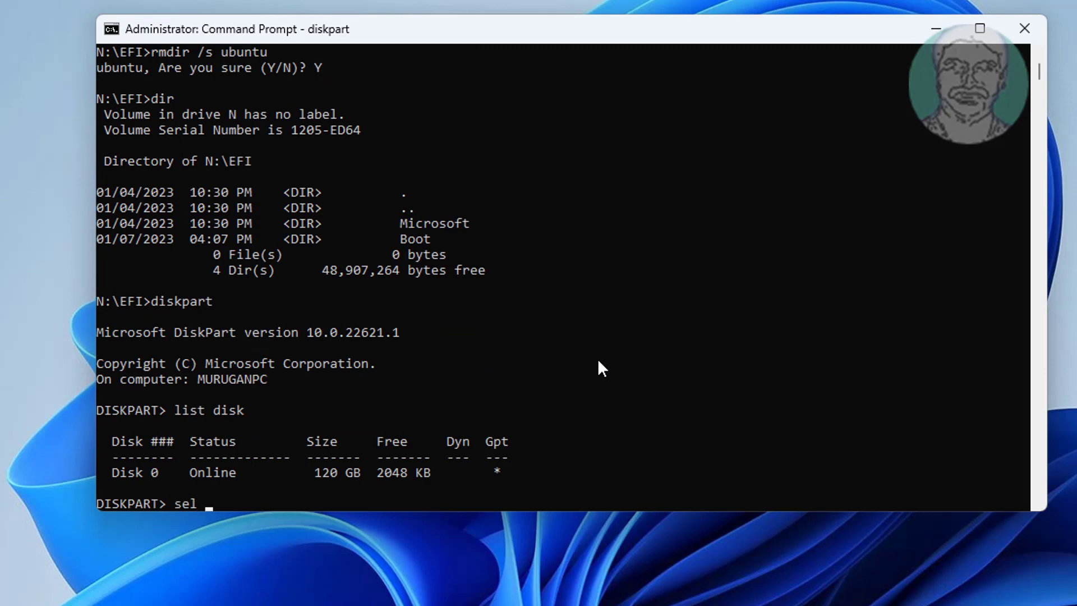
type(" disk 0")
key("Return")
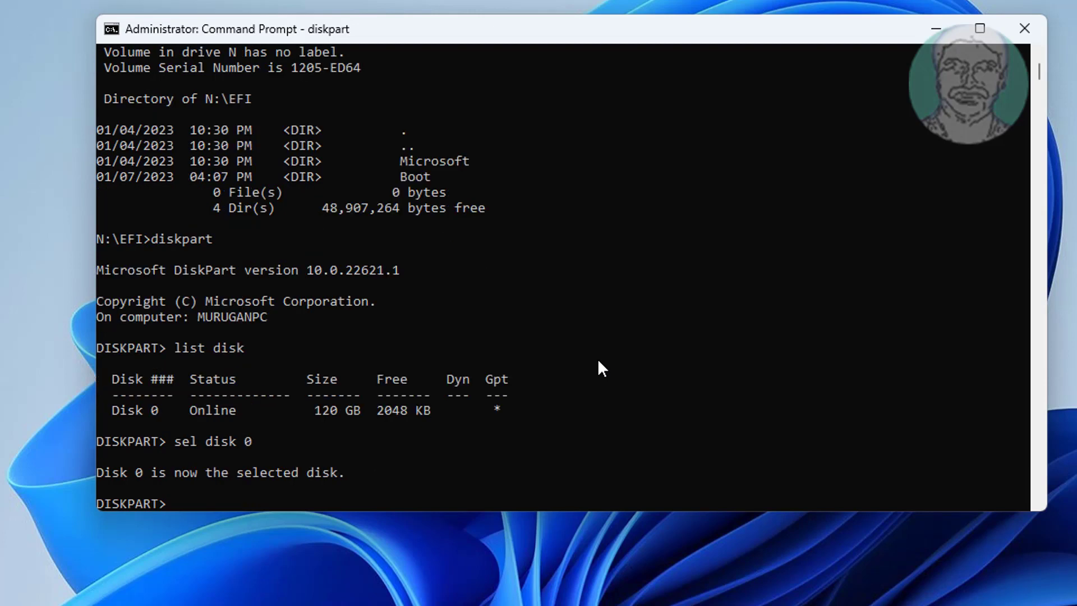
type("lit")
key("BackSpace")
type("st part")
key("Return")
- Select Partition 1, remove drive letter N, then exit DiskPart and Command Prompt
type("sel part")
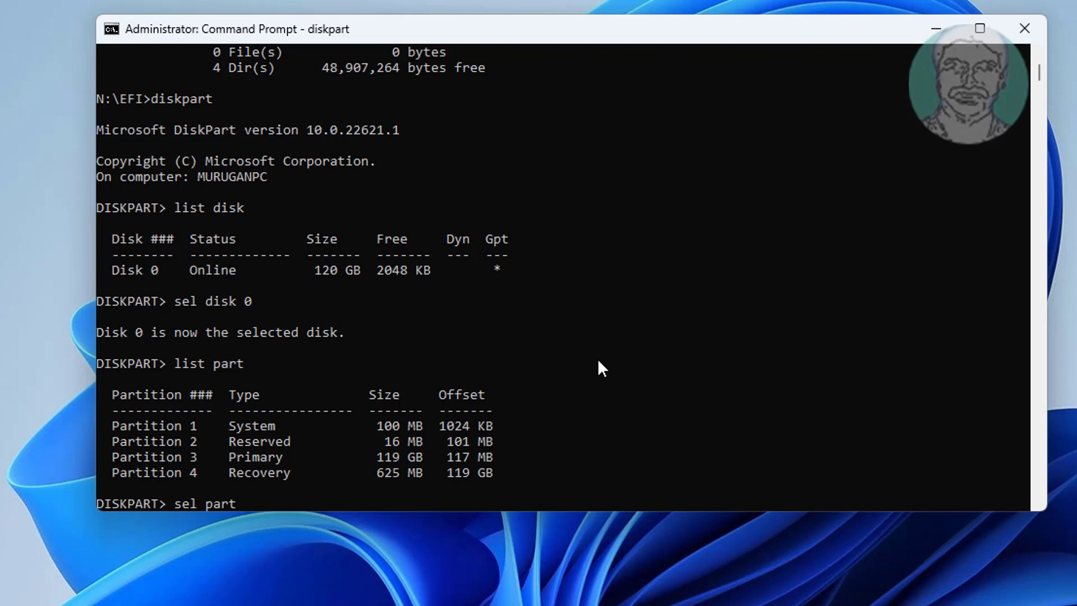
type("1")
key("Return")
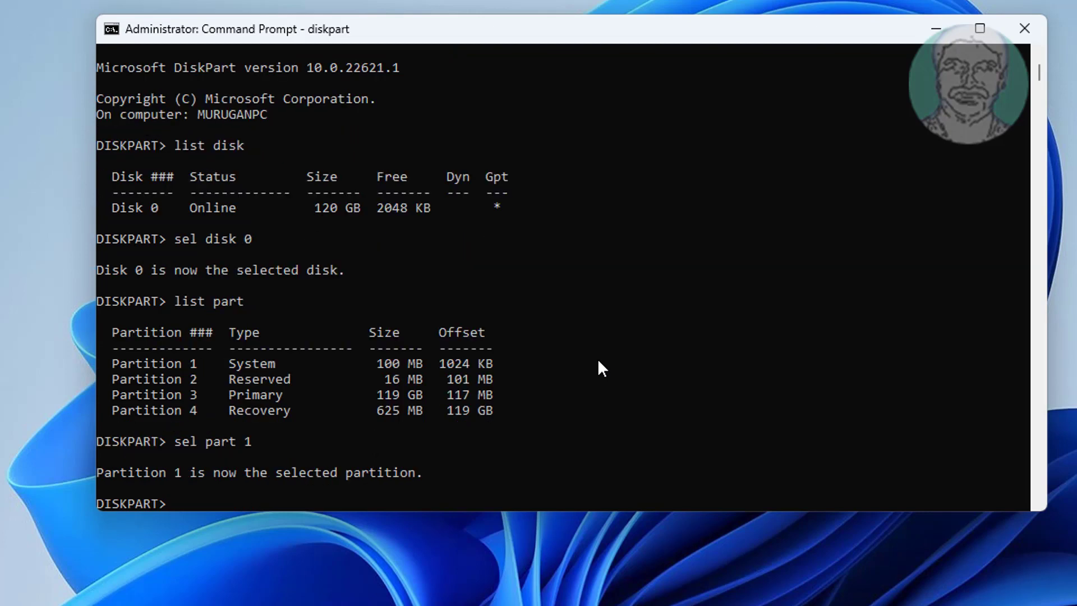
type("remove letter")
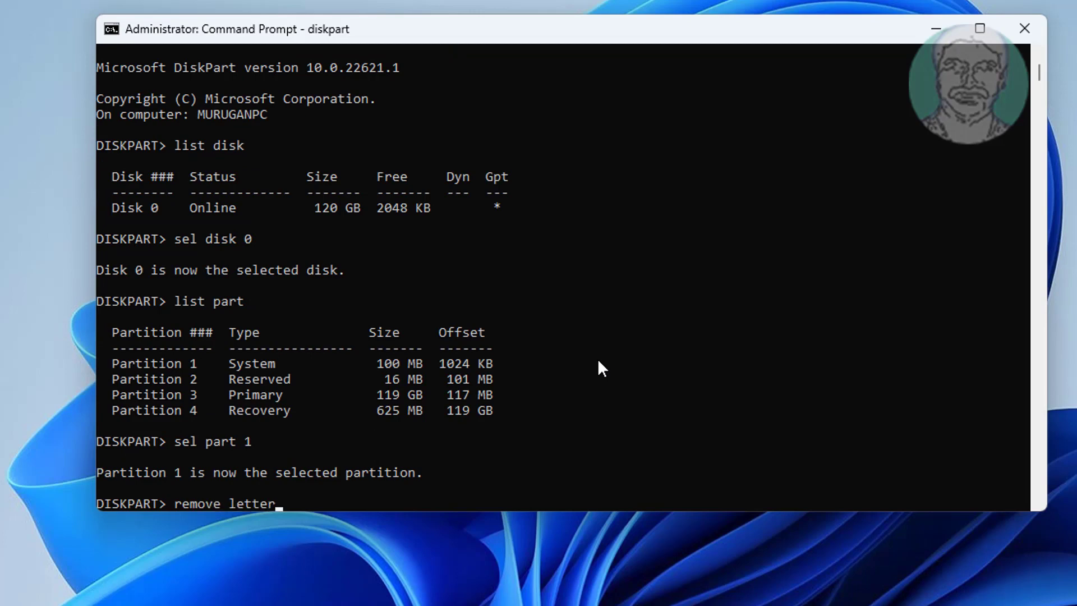
type("=N")
key("Return")
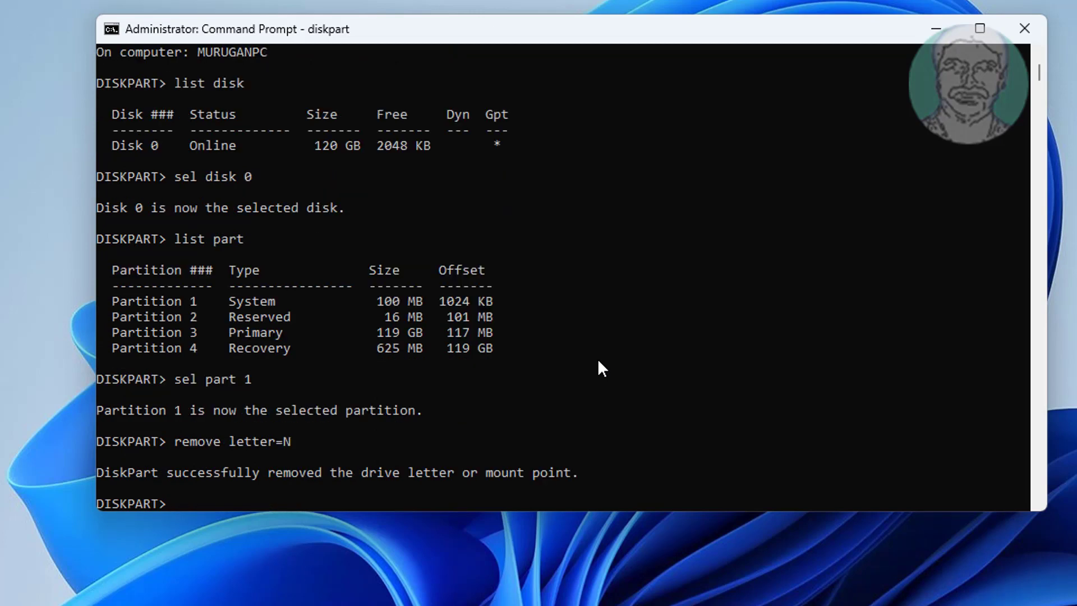
type("exit")
key("Return")
type("exit")
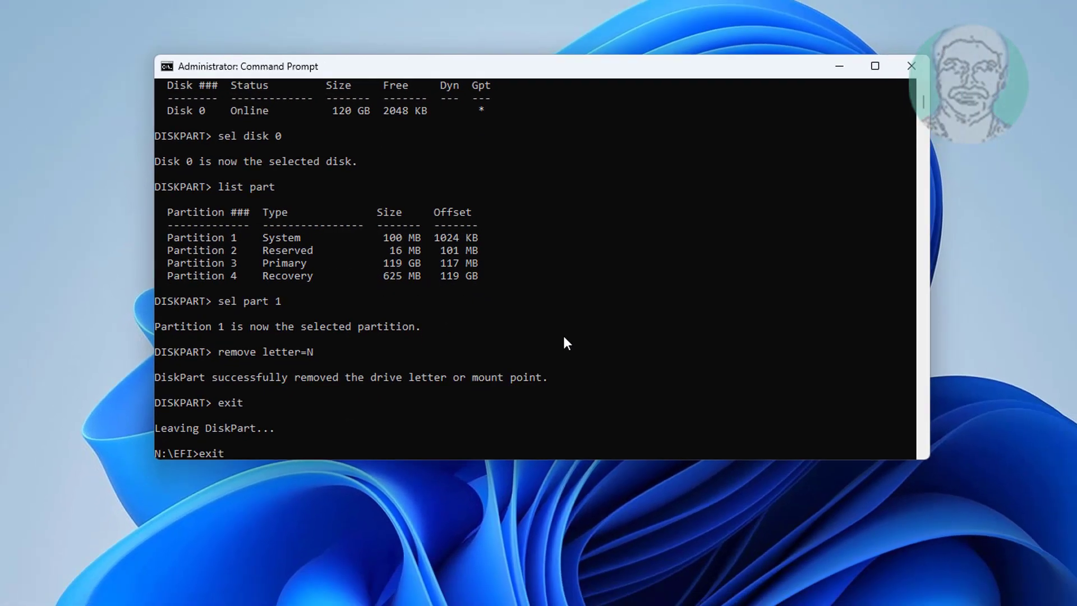
key("Return")
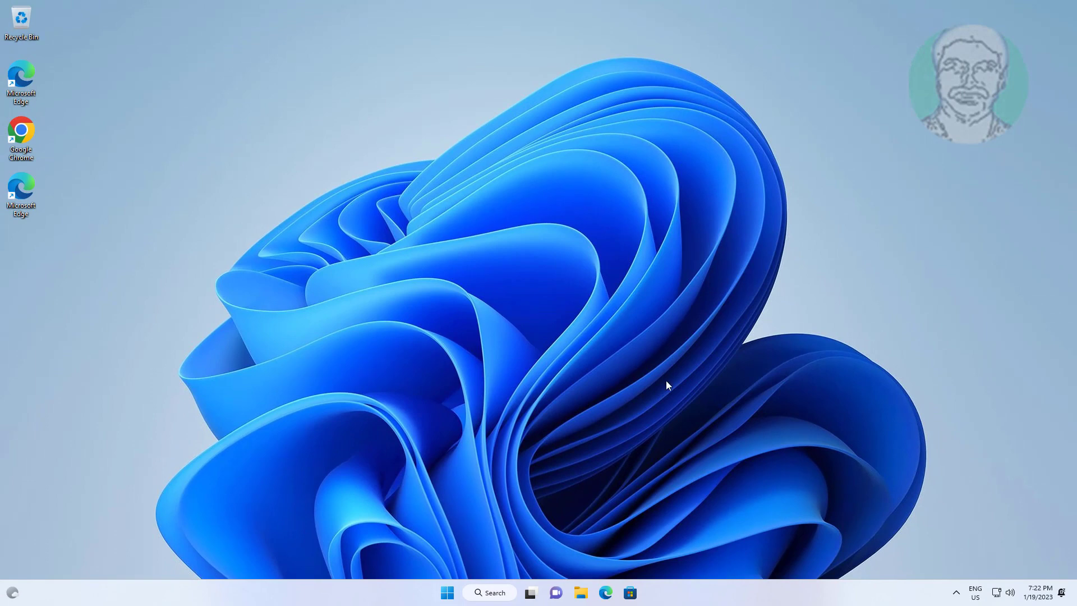
- From the Start menu, bring up the power menu showing Shut down and Restart
left_click(447, 593)
left_click(678, 555)
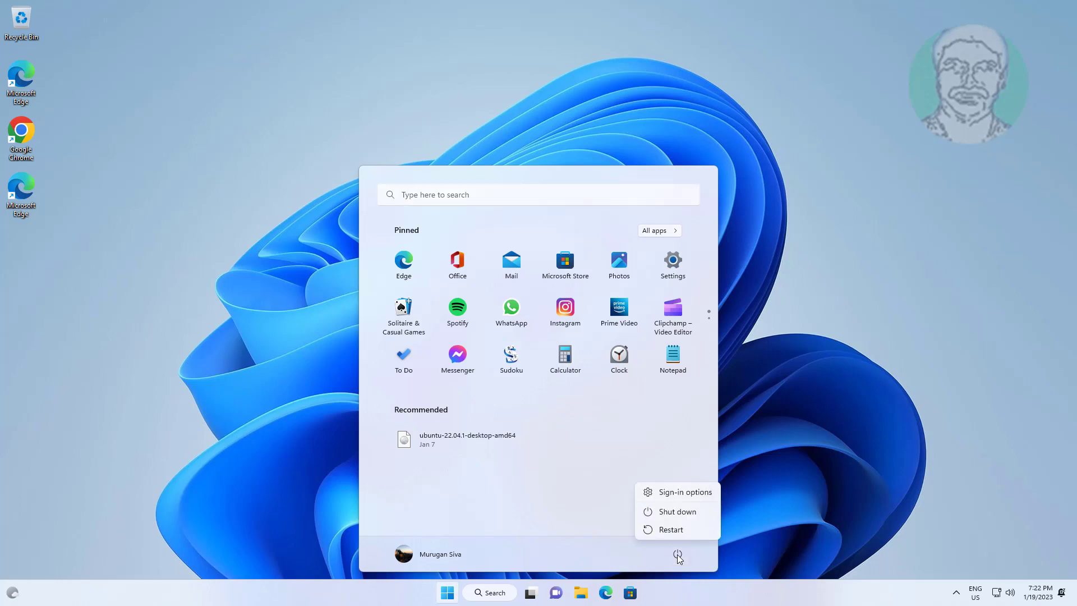